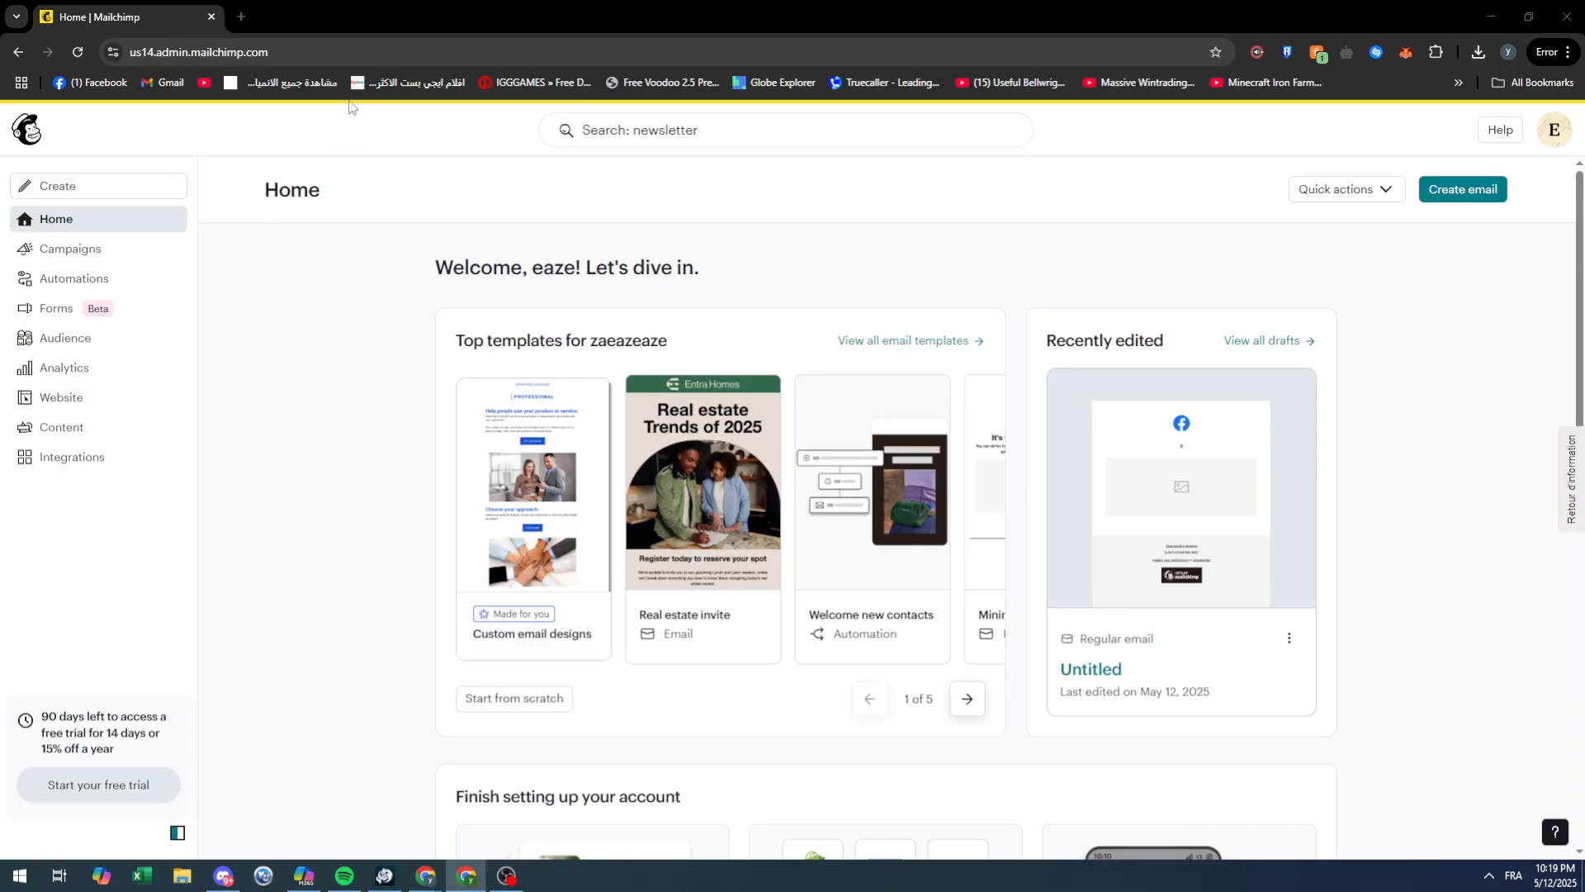
Step: Search Google Images for "newsletter" in a new tab and look through sample newsletter layouts
left_click(241, 17)
type("newsletter")
key("Return")
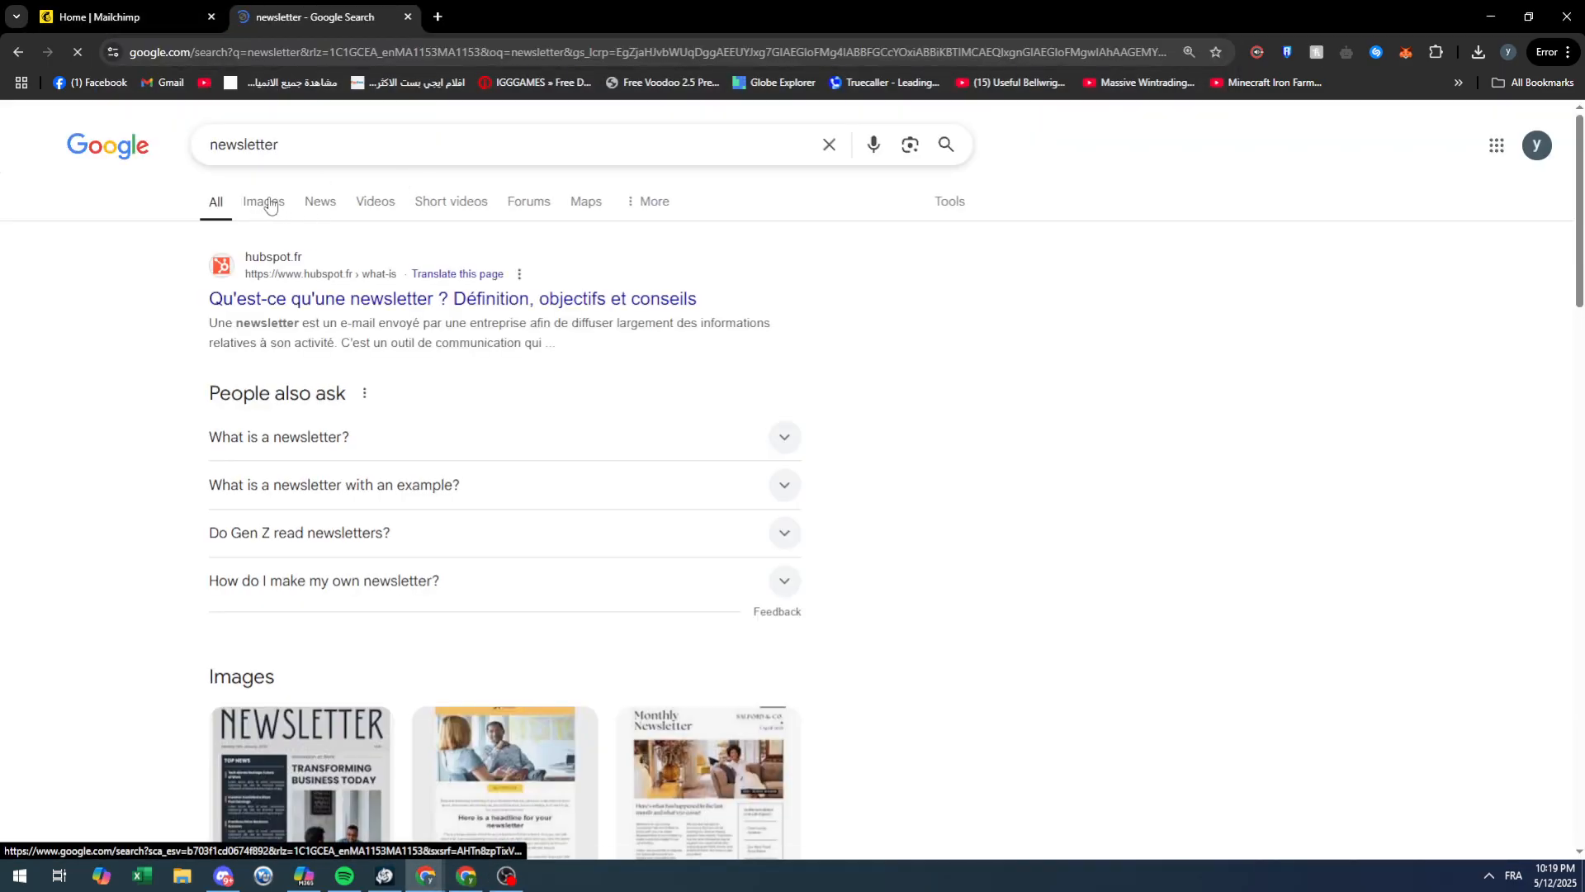
left_click(265, 202)
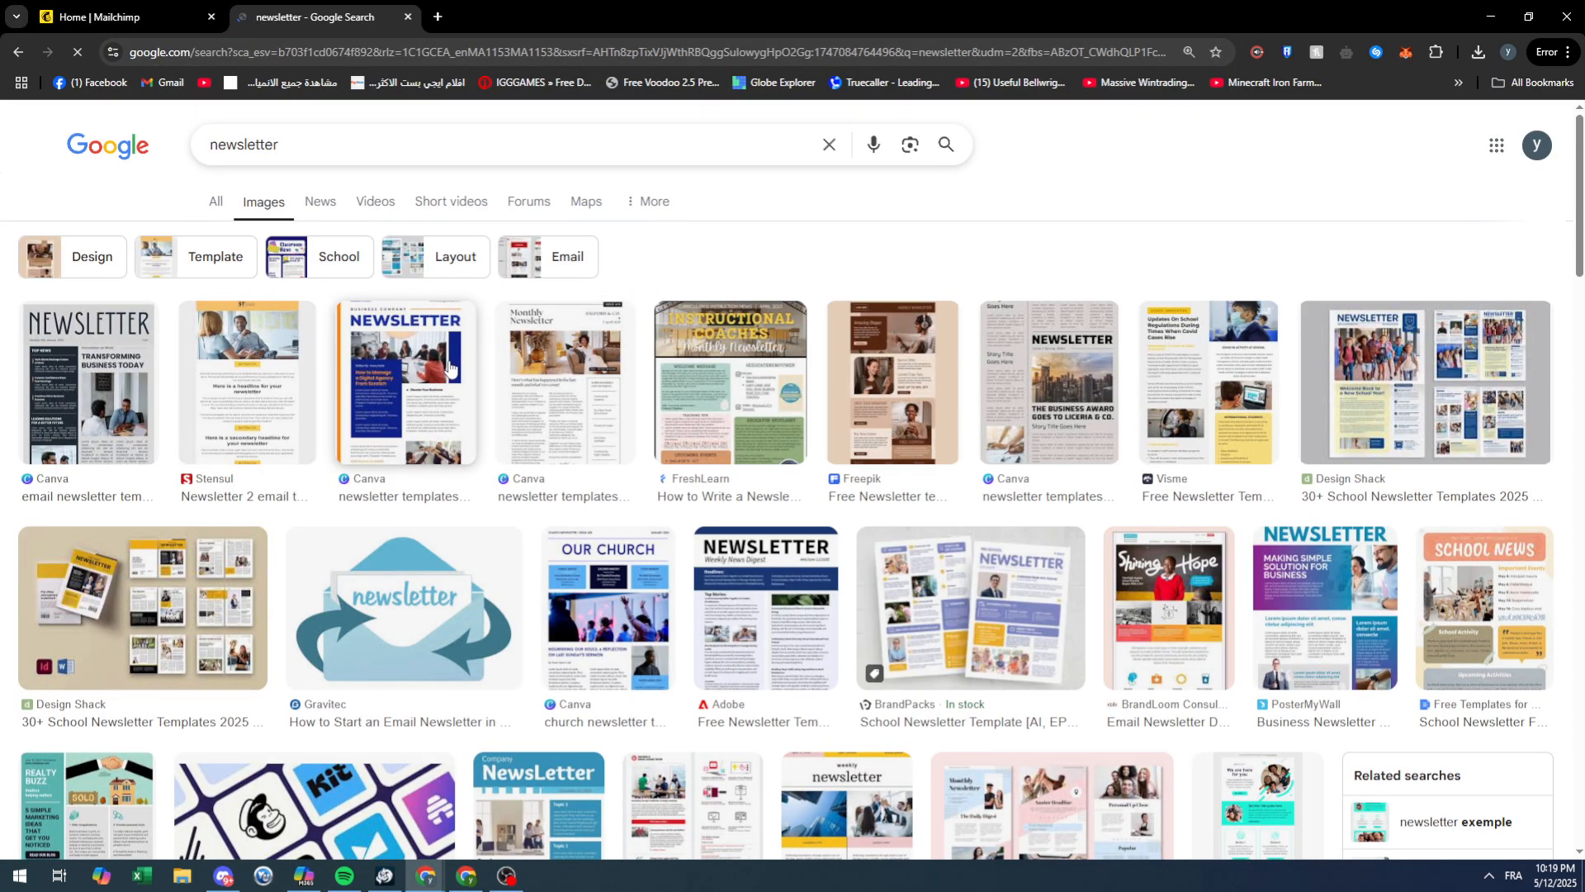
left_click(452, 376)
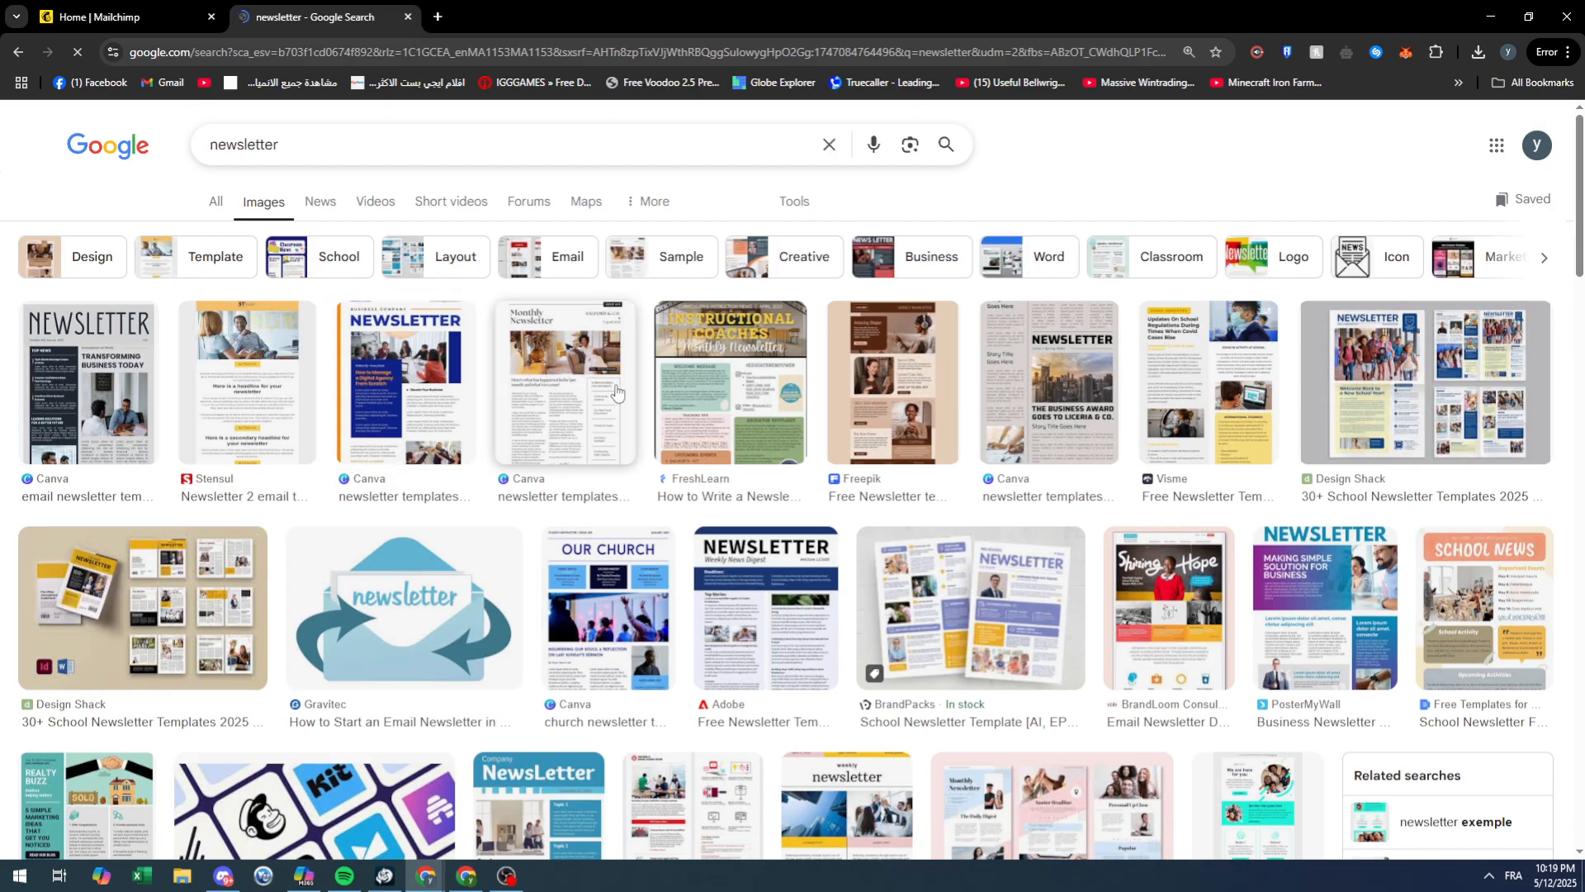
left_click(613, 413)
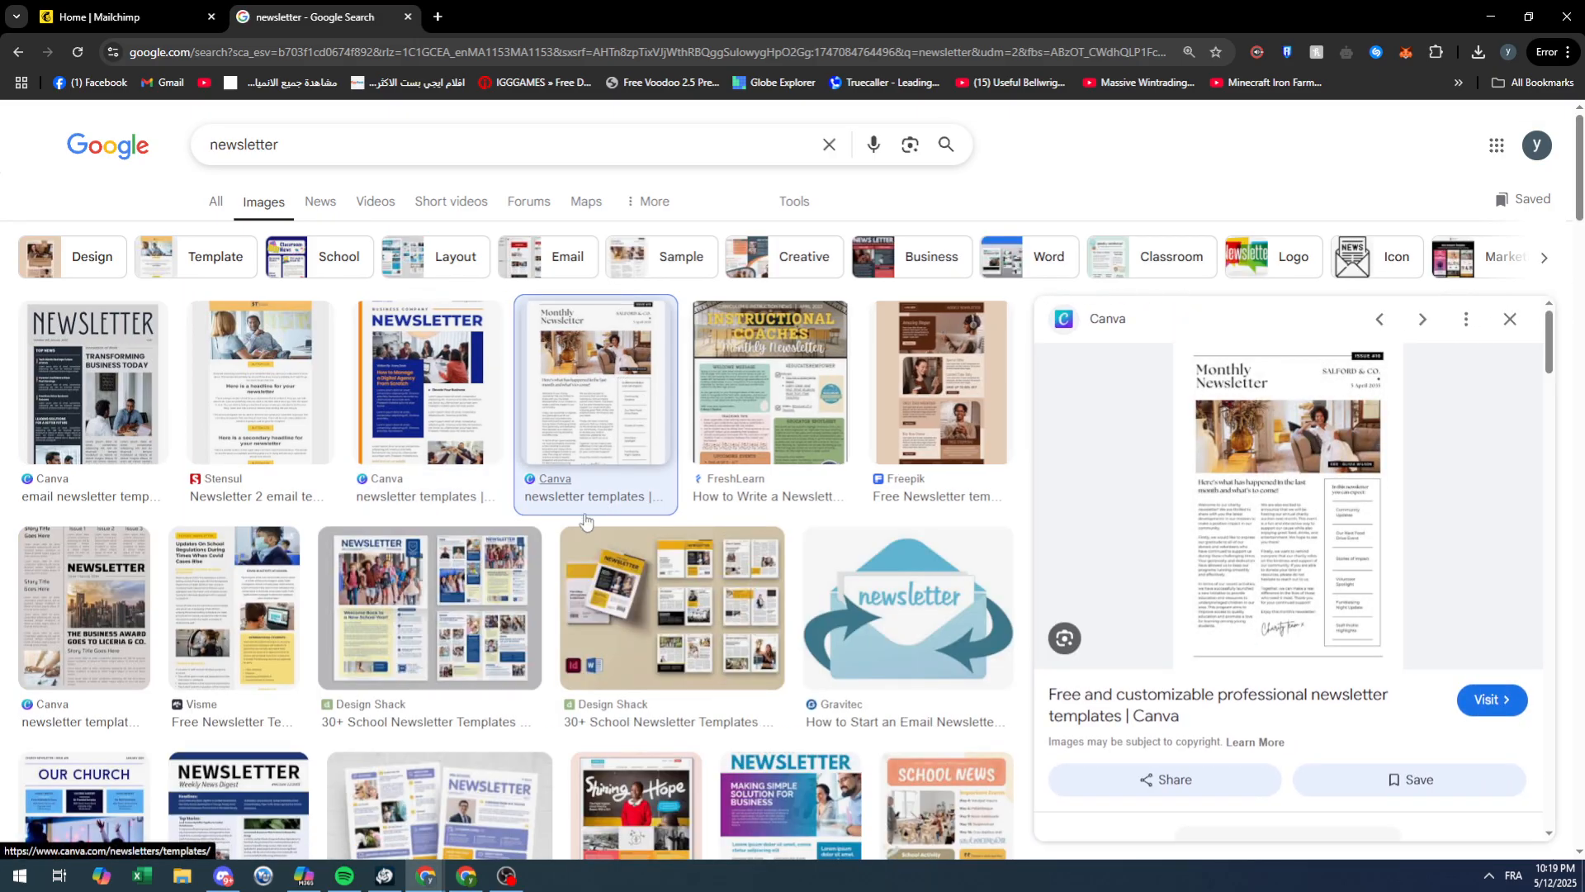
left_click(406, 600)
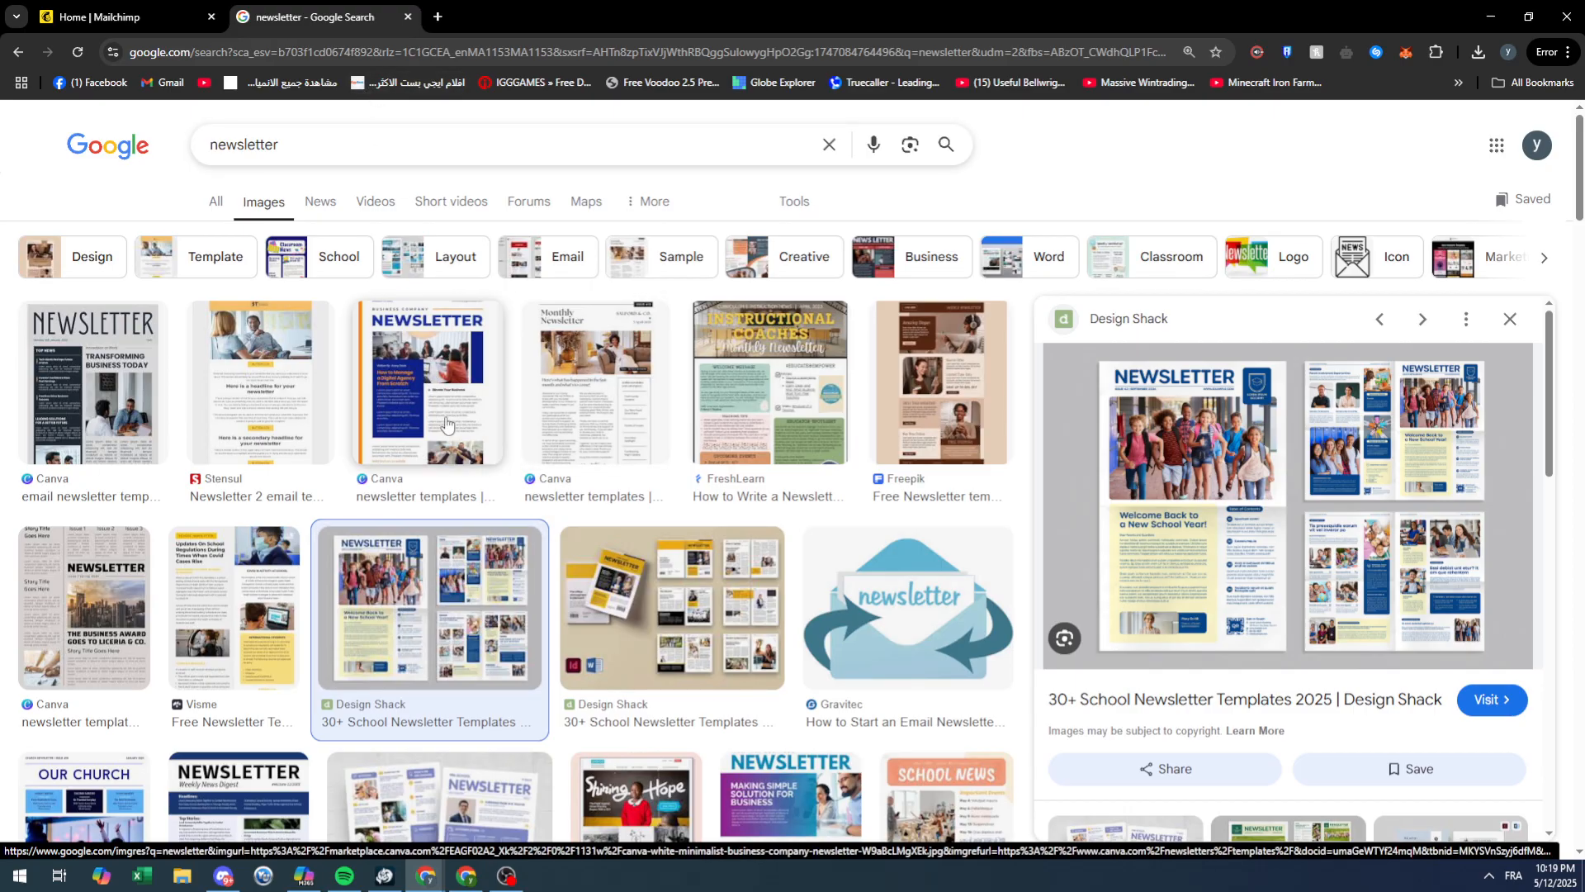
scroll(446, 422, "down", 3)
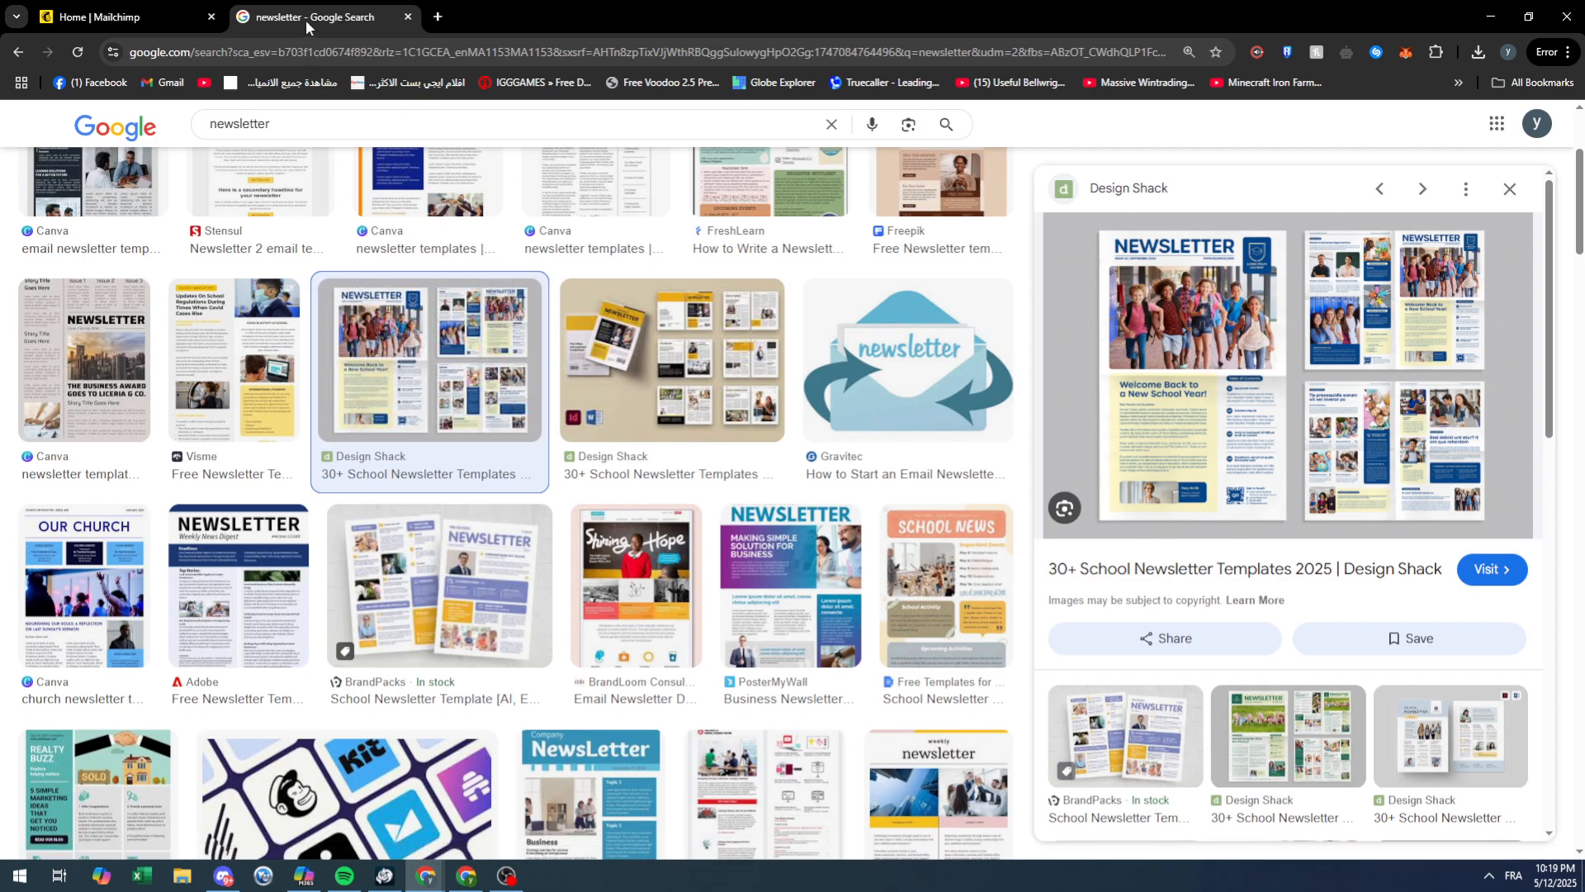
Step: Return to Mailchimp and start a new email design from scratch
left_click(186, 18)
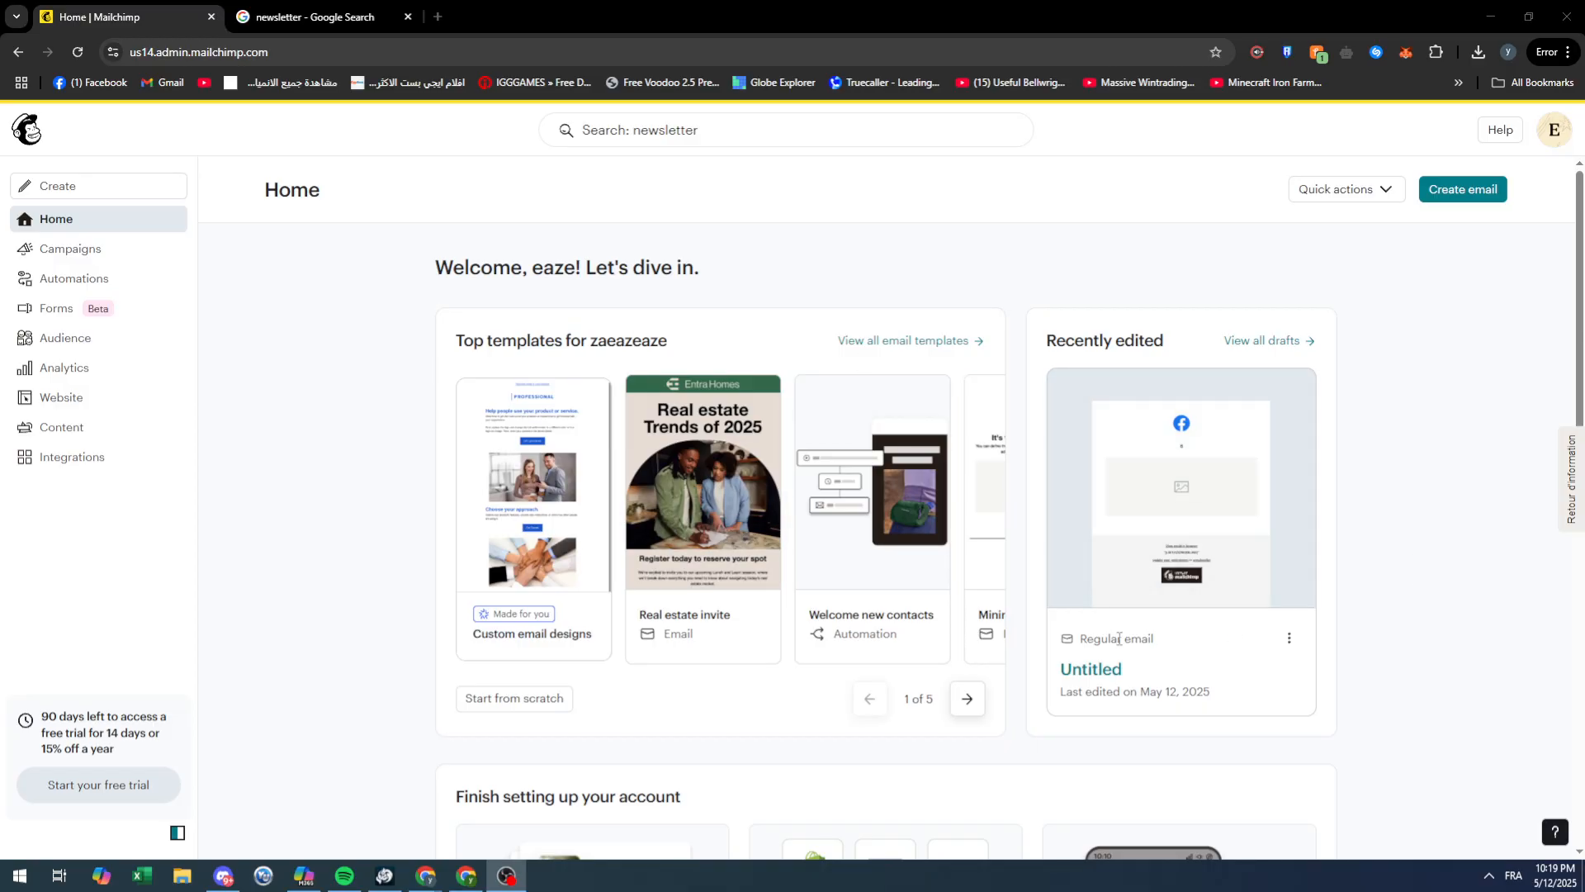
scroll(493, 470, "down", 2)
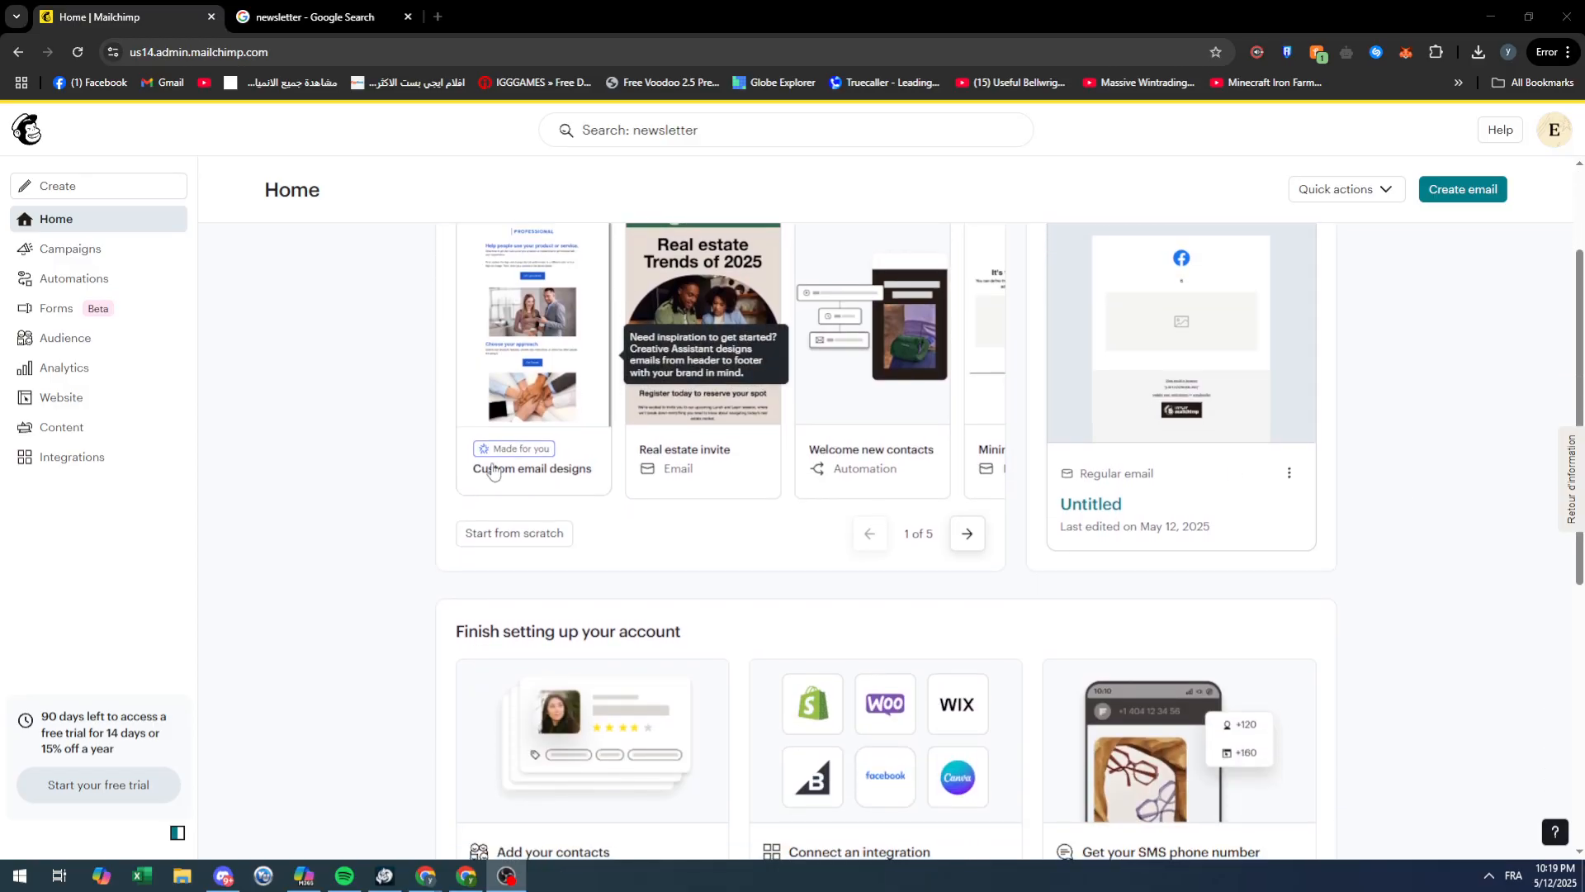
left_click(522, 542)
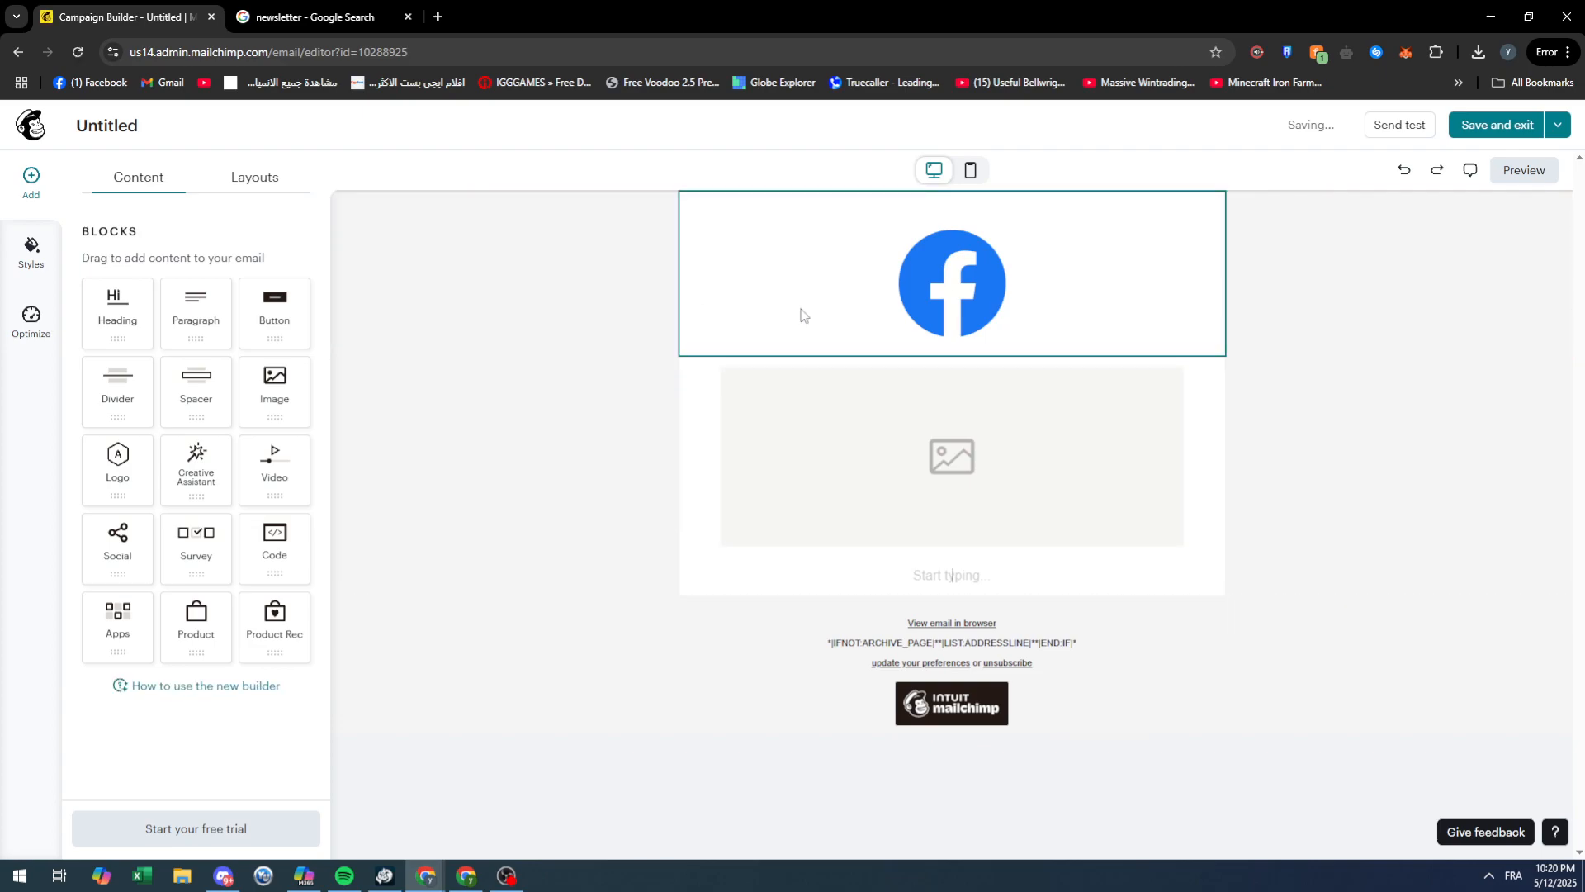
Step: Remove the logo block and the image placeholder block from the new email
left_click(783, 323)
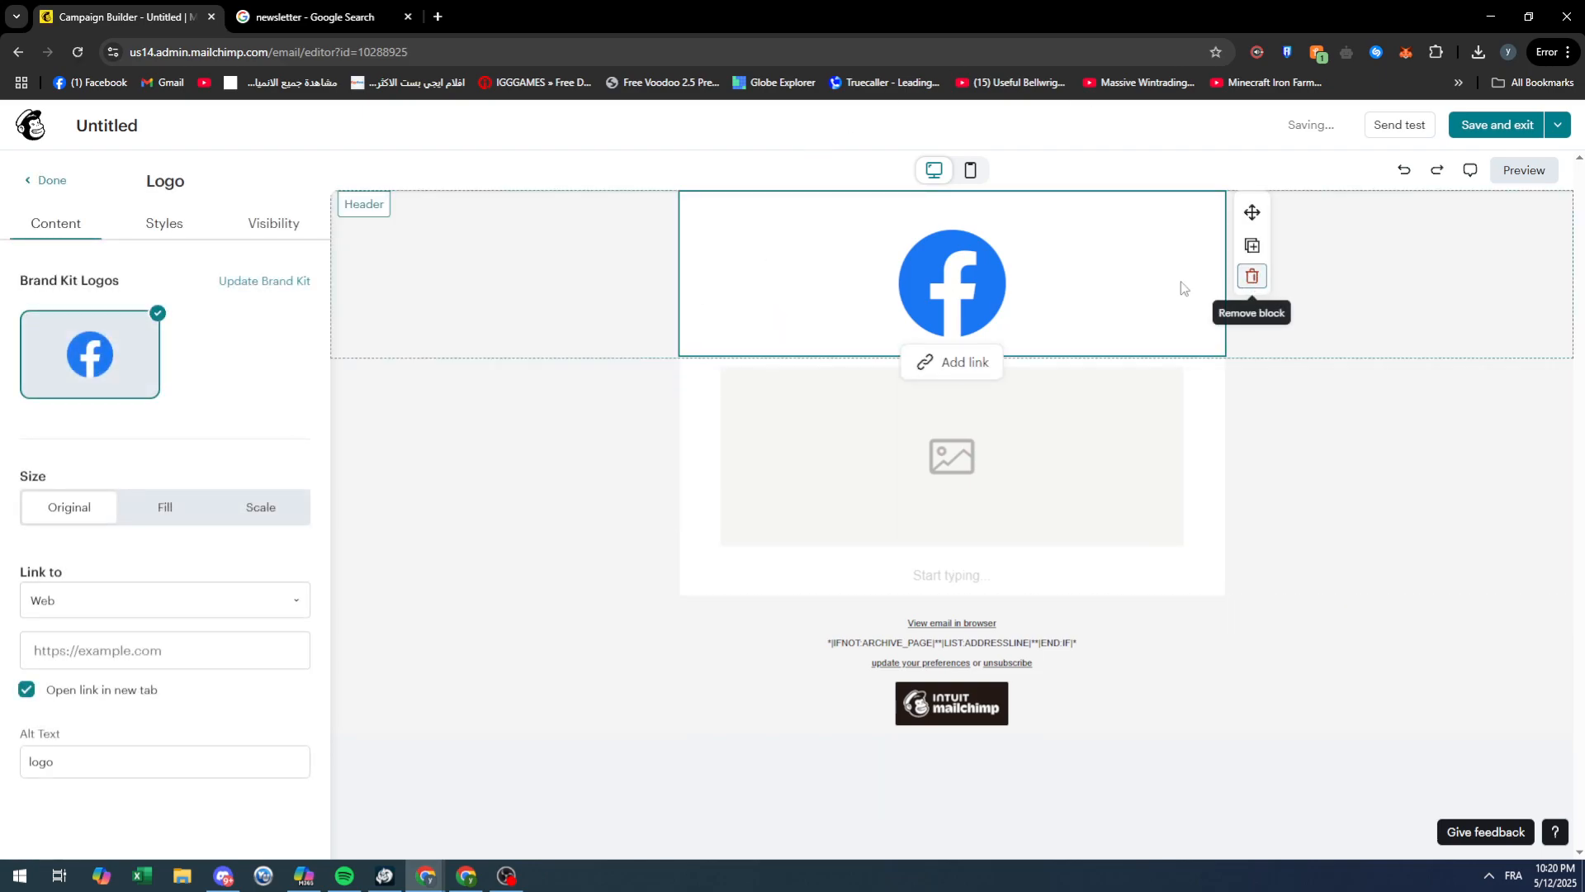
left_click(1251, 277)
left_click(1252, 344)
Step: Examine the settings of the footer text, the empty text block and the Mailchimp referral badge
left_click(1152, 392)
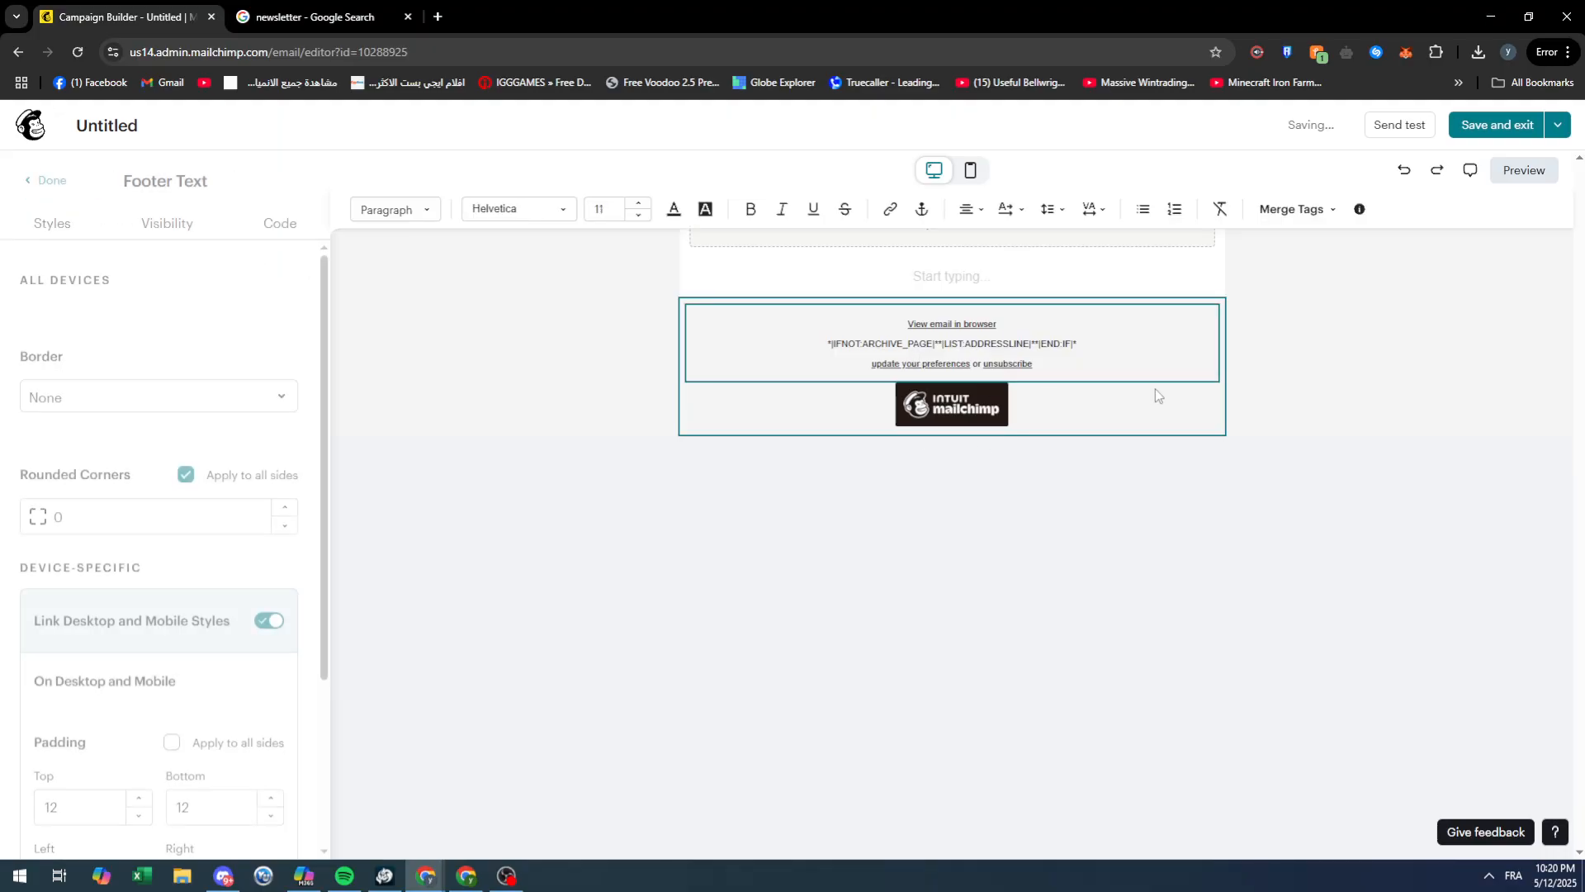
left_click(1166, 424)
left_click(1167, 368)
left_click(1167, 426)
left_click(1166, 358)
left_click(1164, 408)
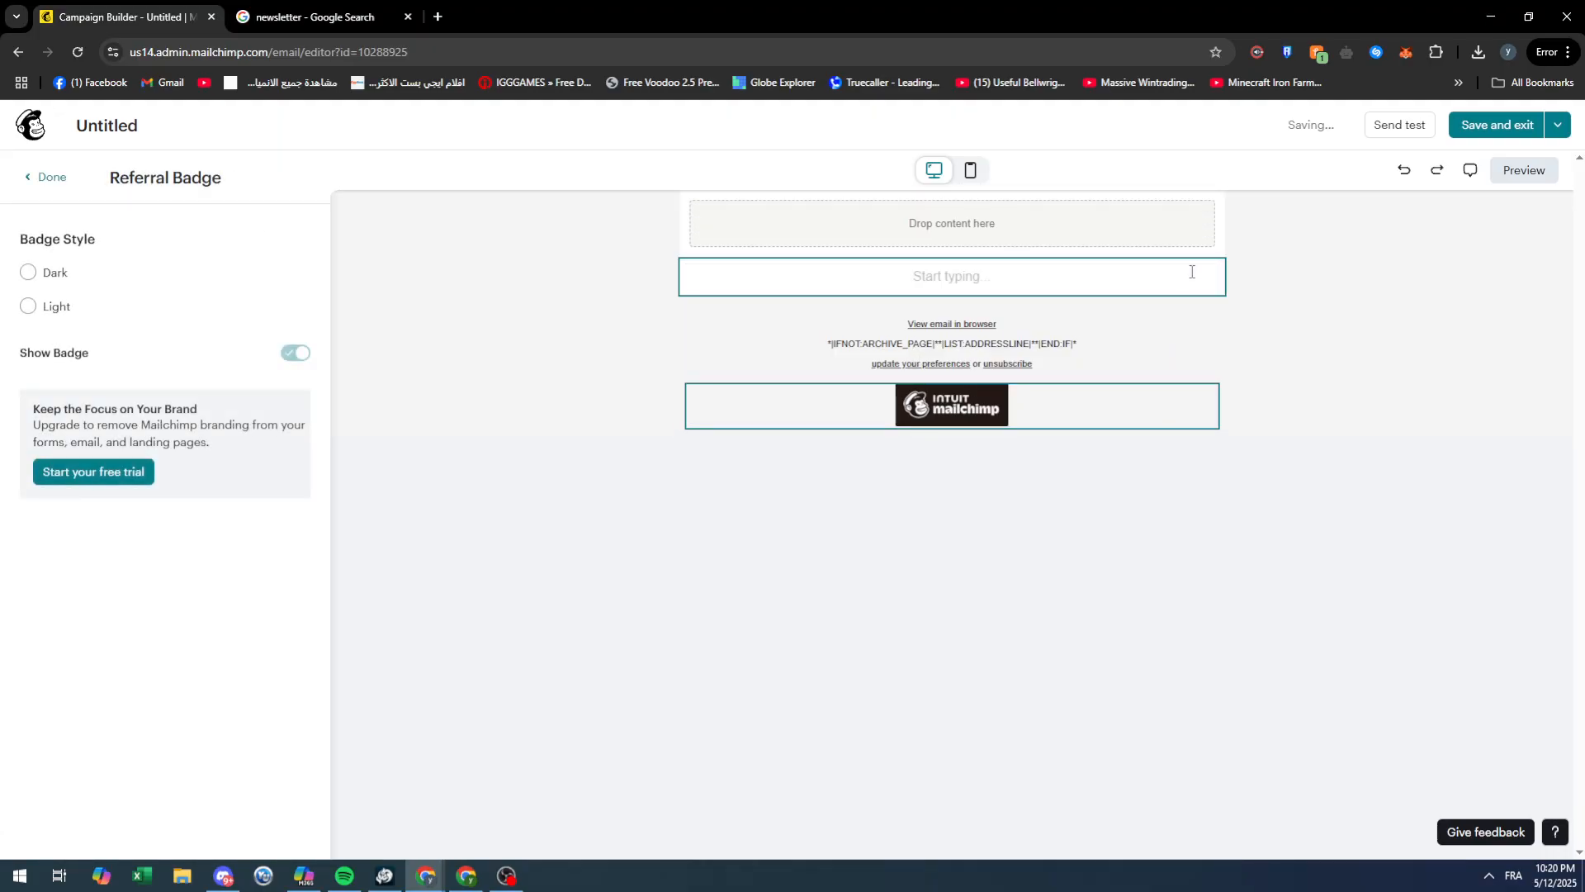
left_click(1157, 338)
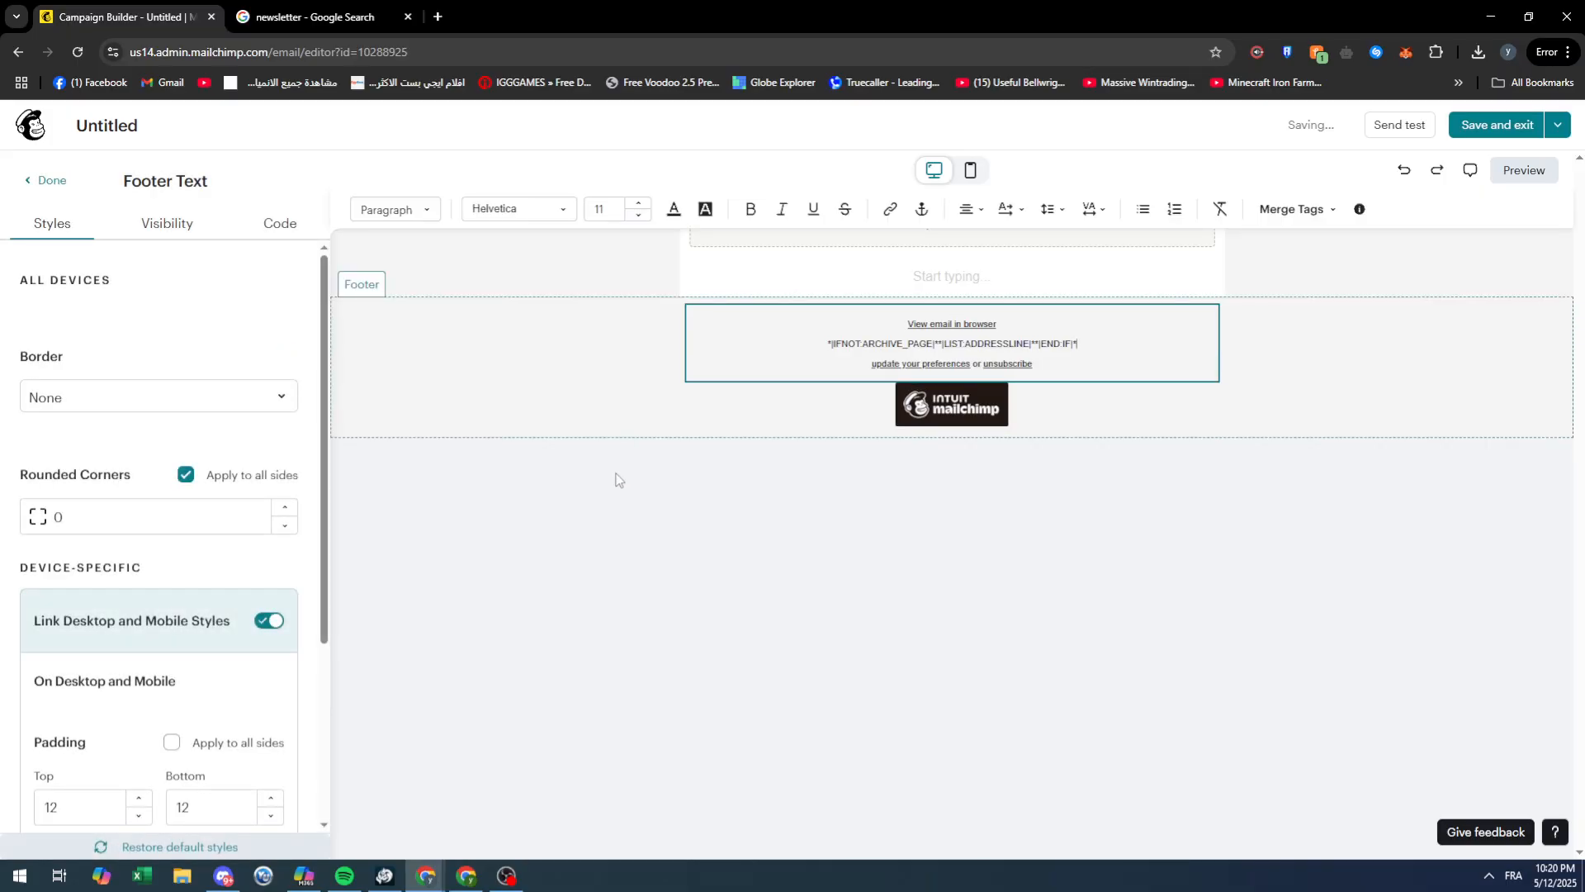
triple_click(1055, 369)
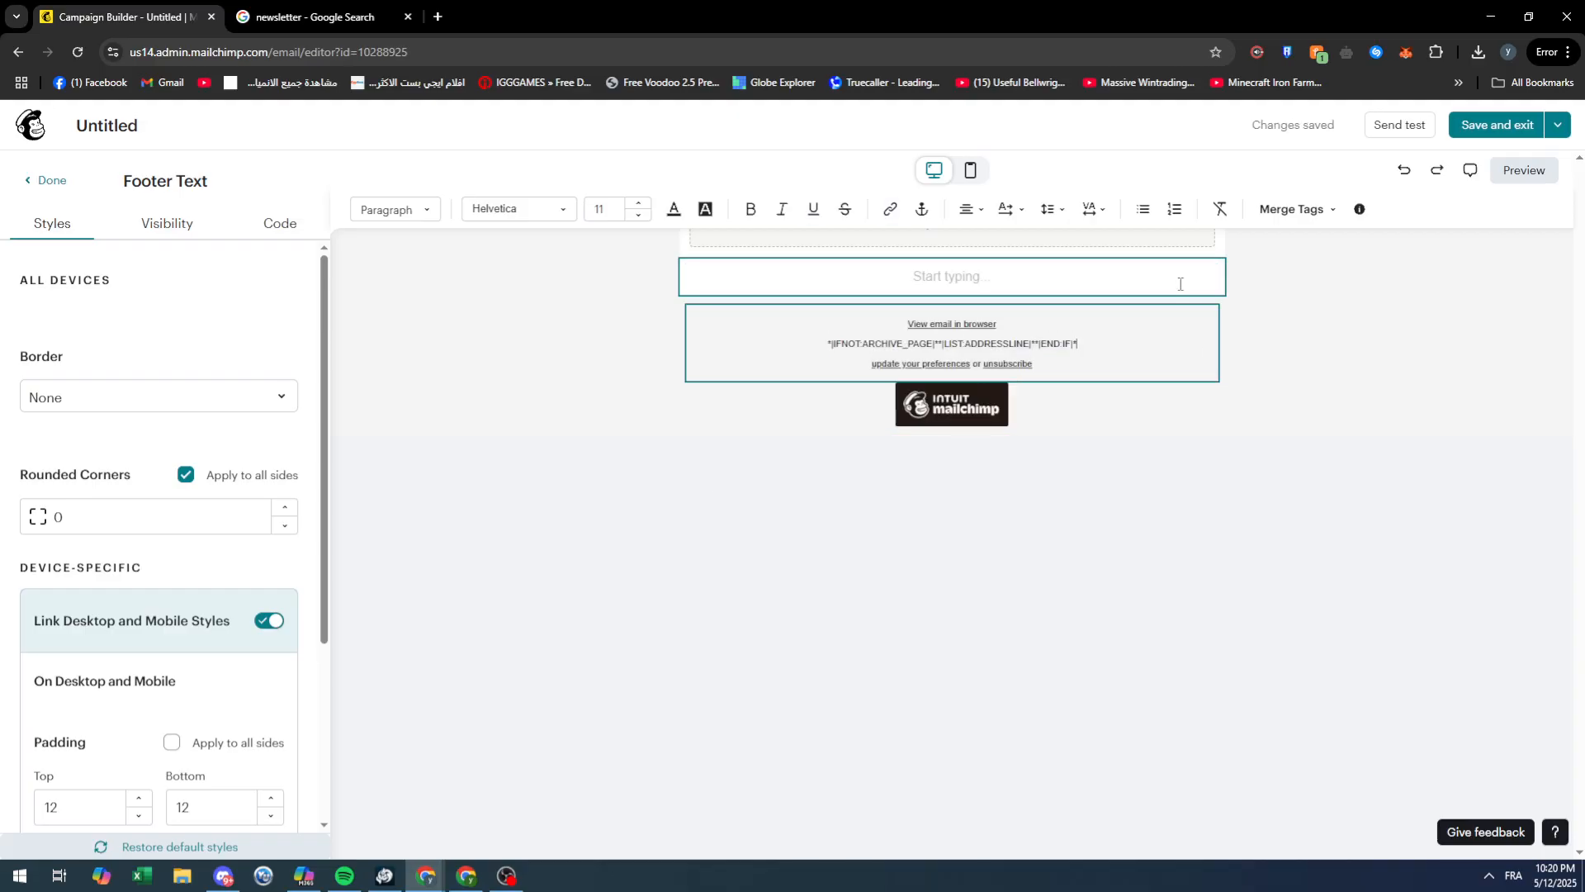
left_click(1180, 284)
left_click(1088, 438)
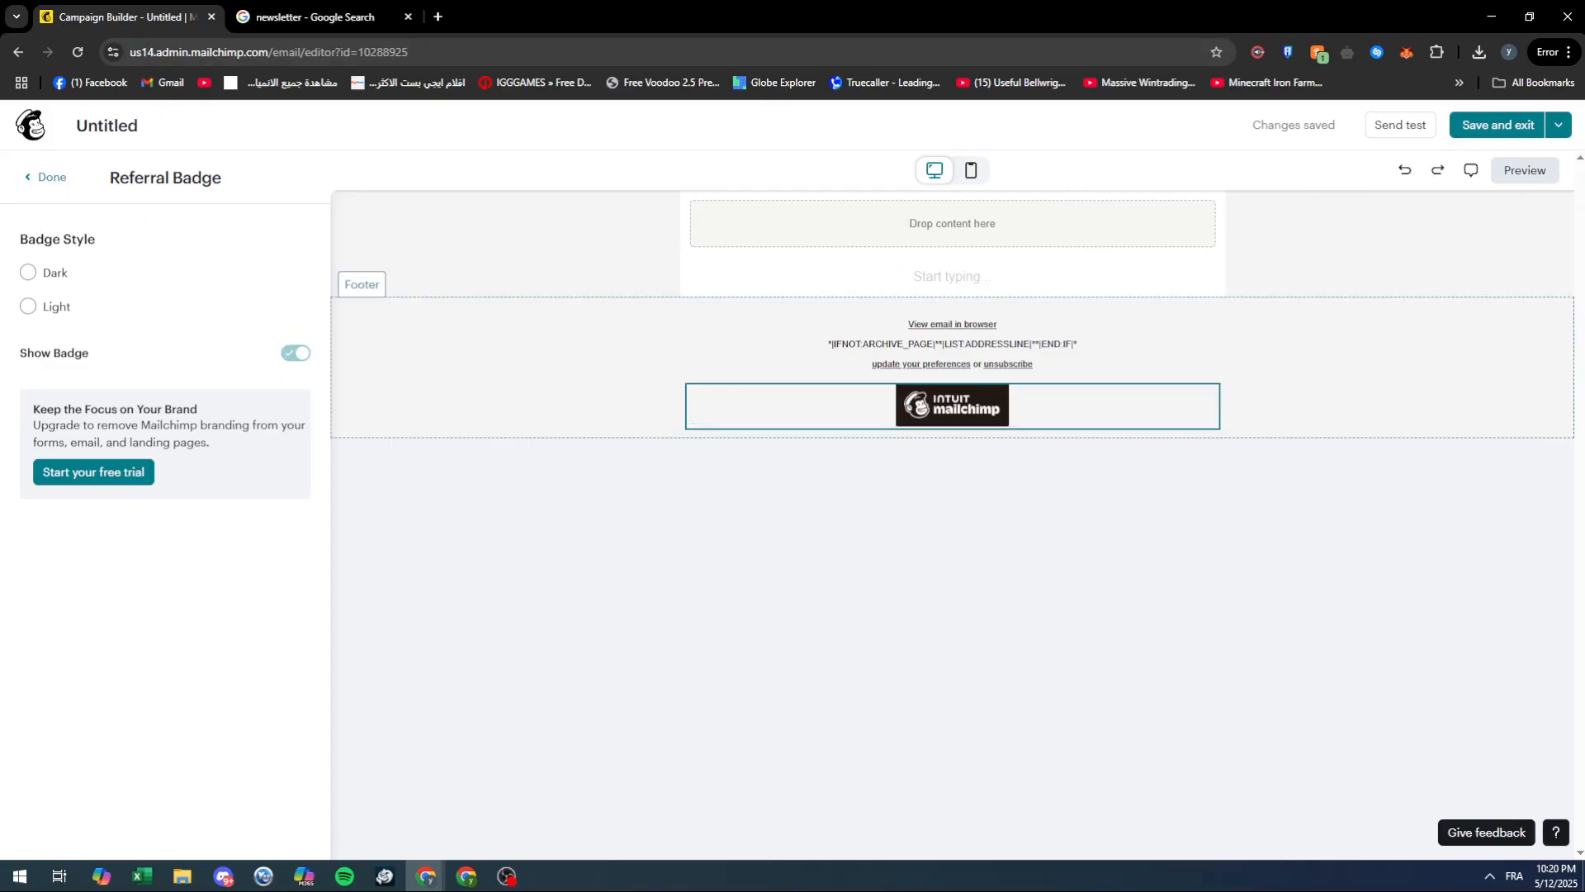
left_click(33, 183)
Step: Add a Heading block to the email's empty header area and enter "NEWS LETTER" as its text
left_click(322, 25)
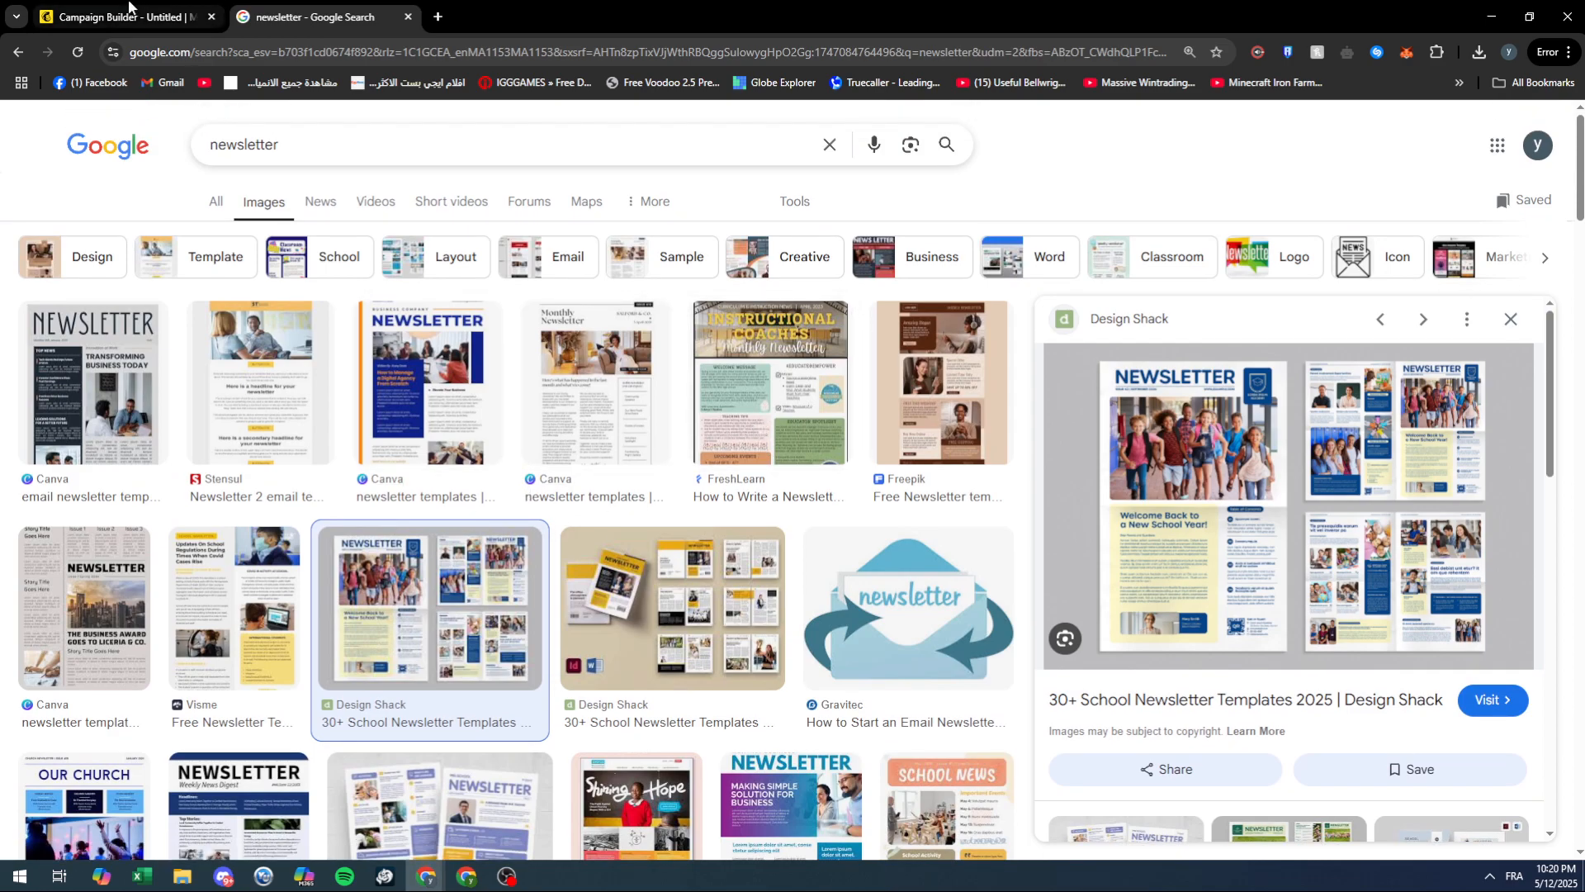
left_click(124, 16)
left_click_drag(113, 334, 743, 221)
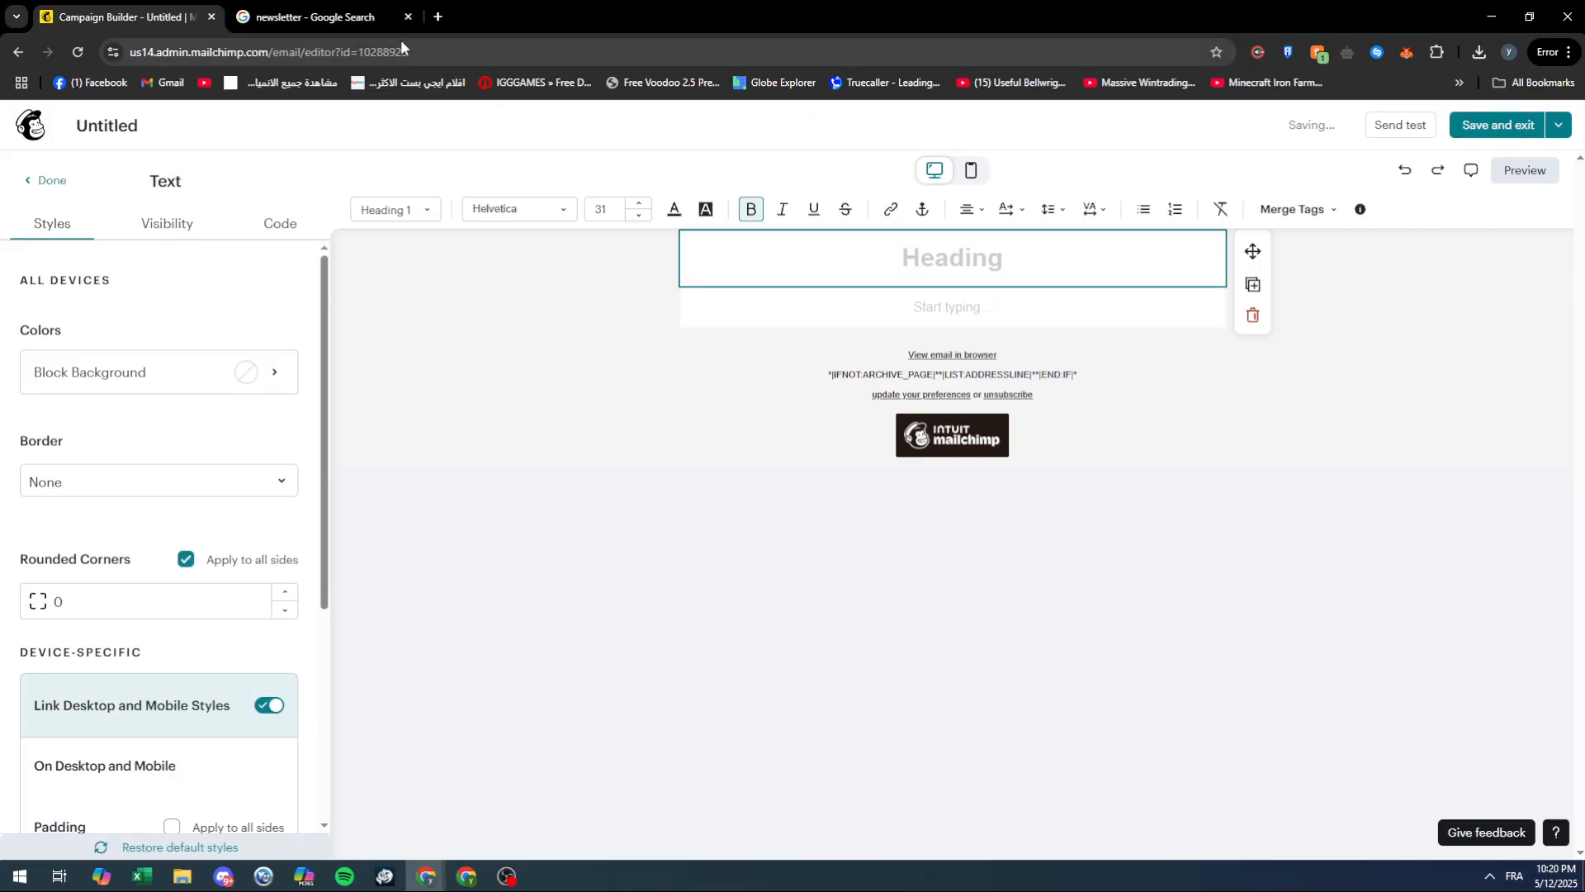
type("NEWS LETTER")
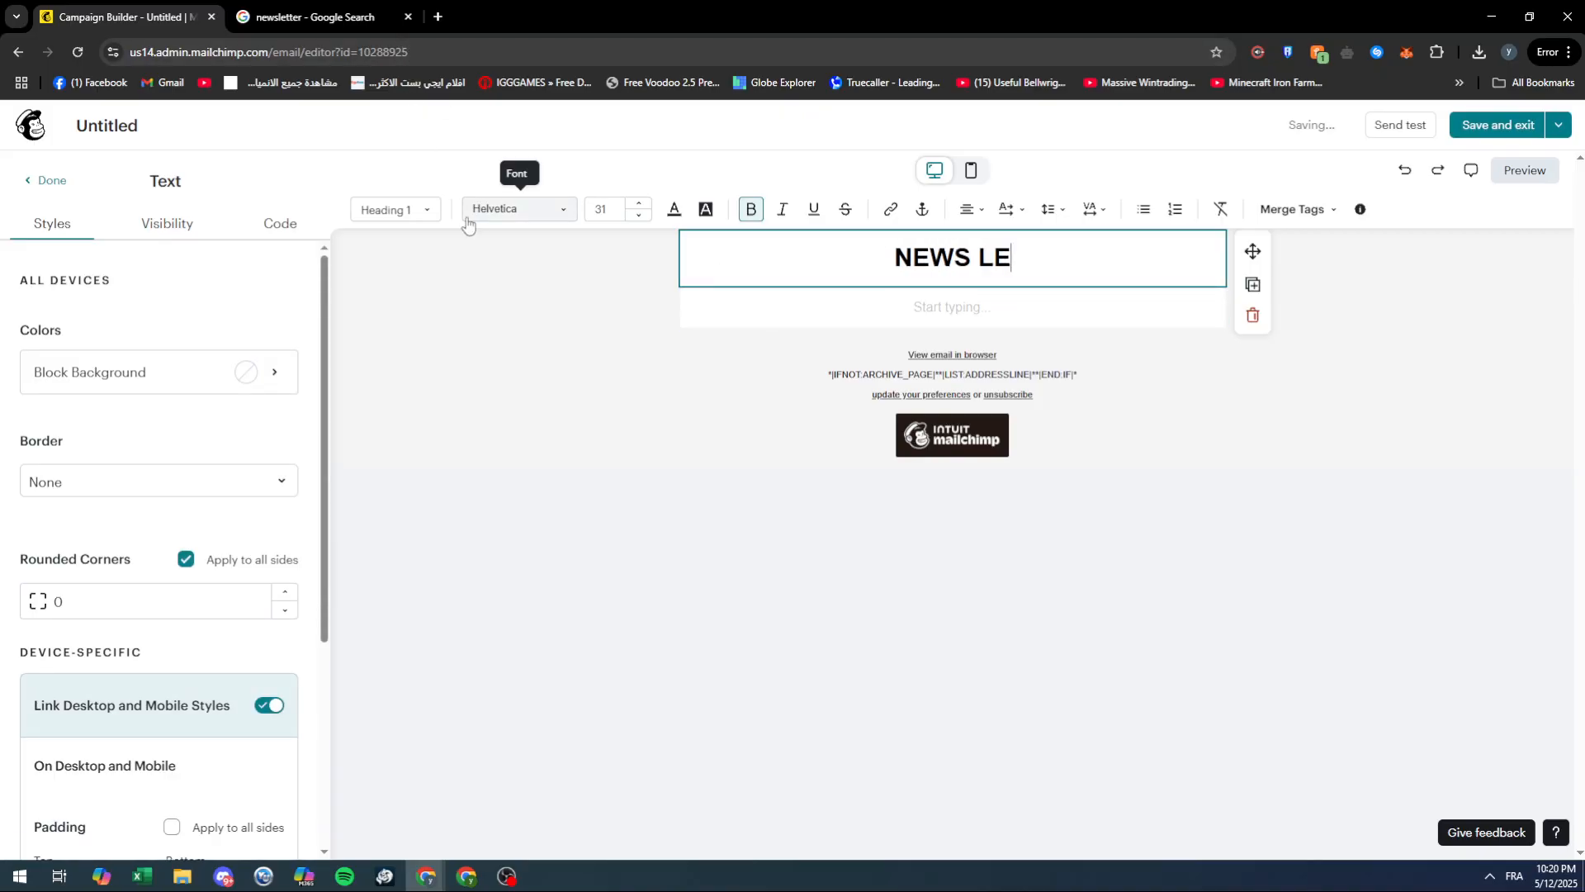
Step: Left-align the NEWS LETTER heading and set its text color to dark blue
left_click_drag(862, 257, 1045, 257)
left_click(982, 216)
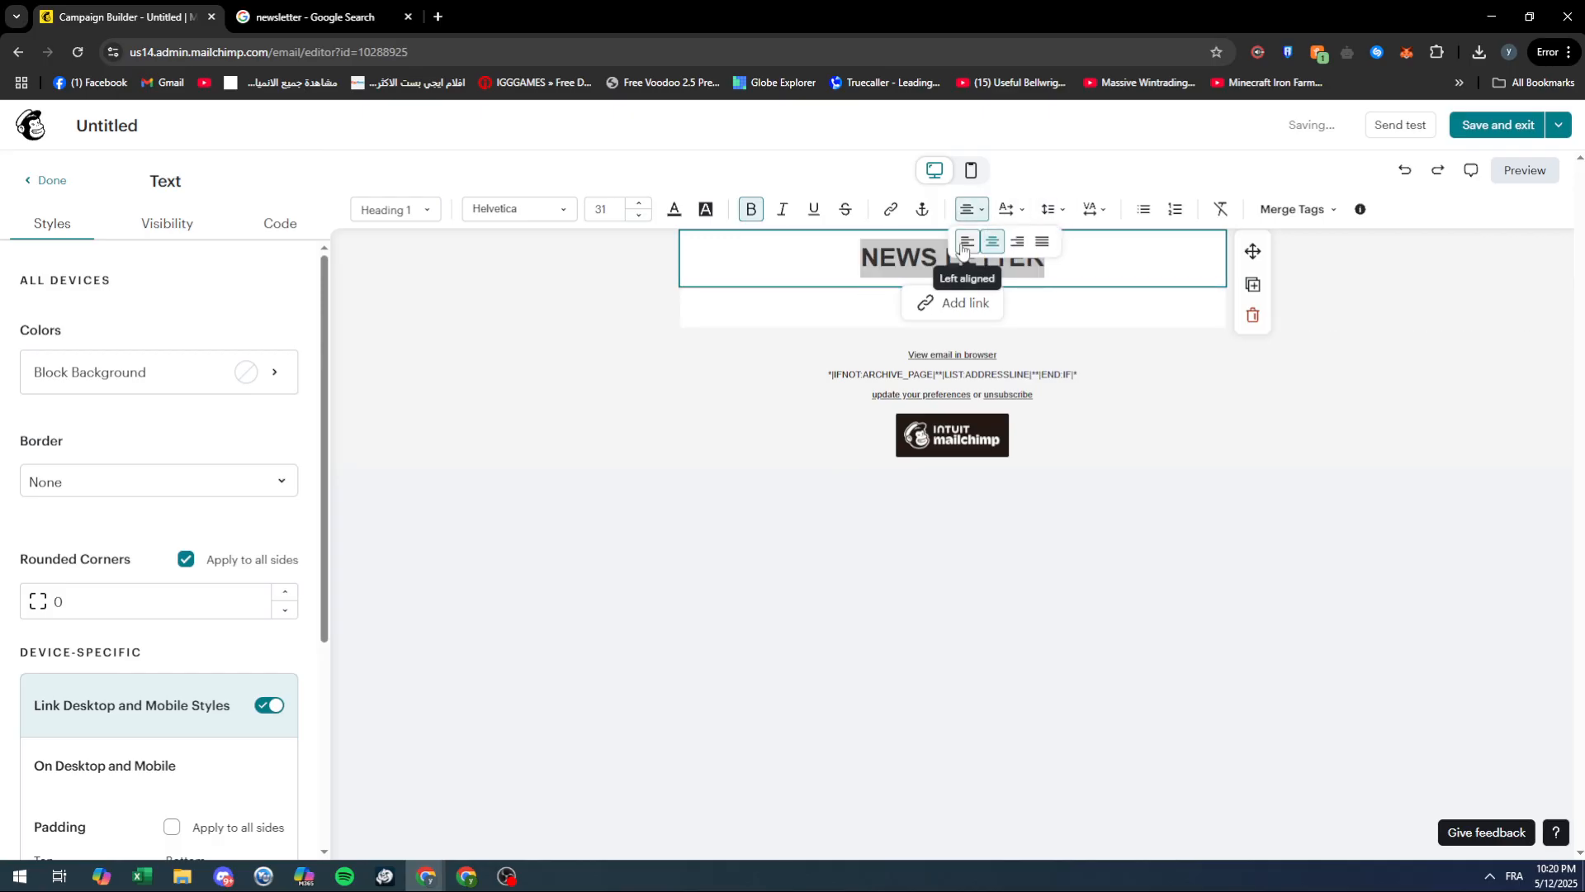
left_click(967, 241)
left_click(673, 209)
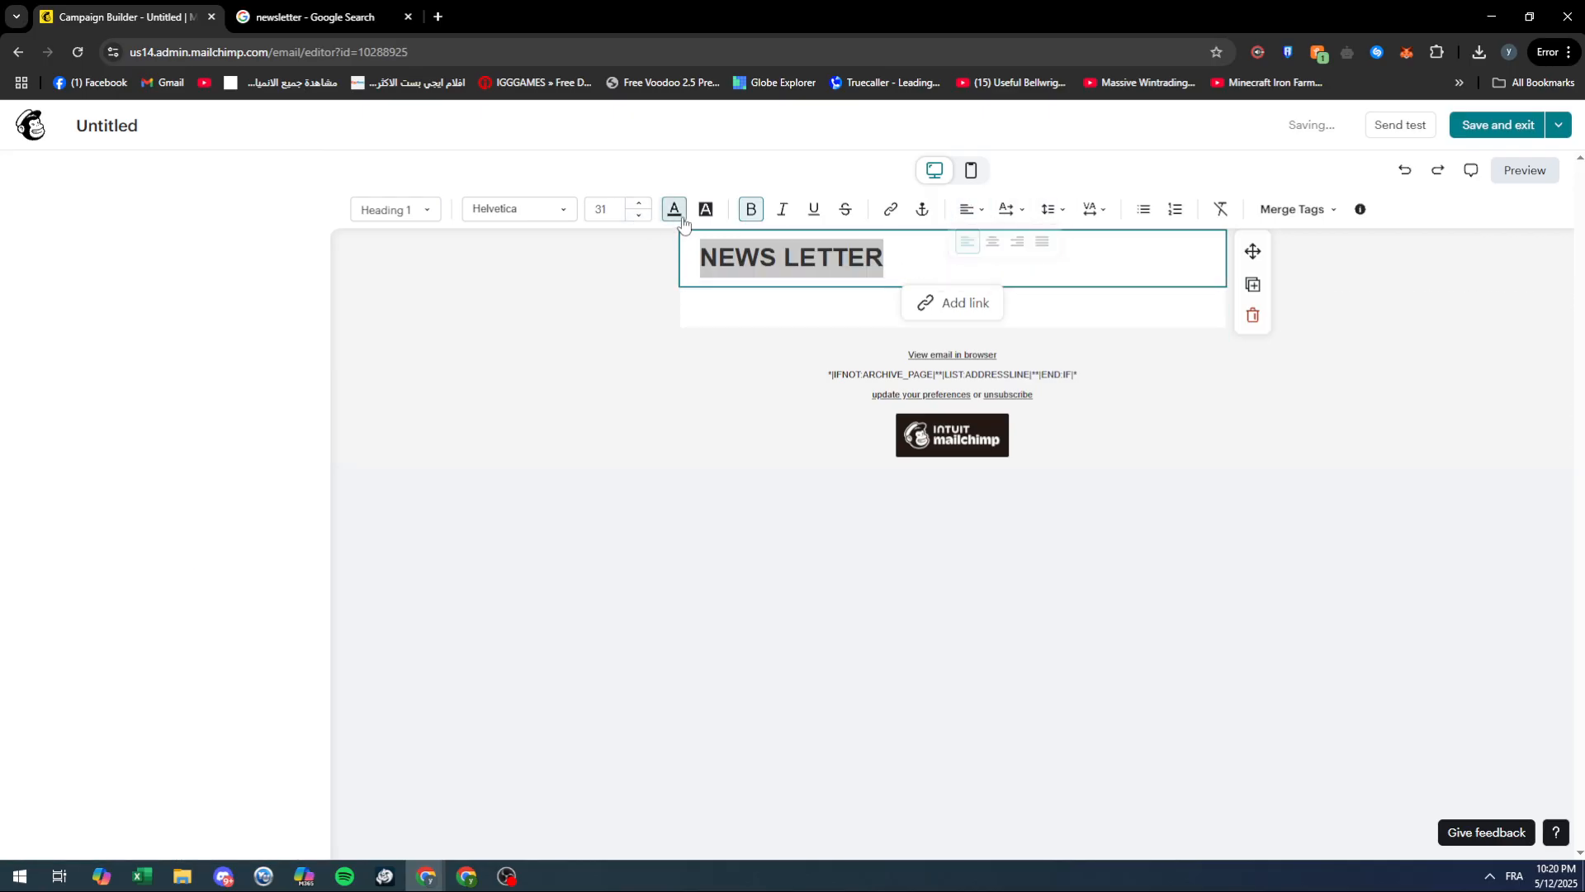
left_click(73, 426)
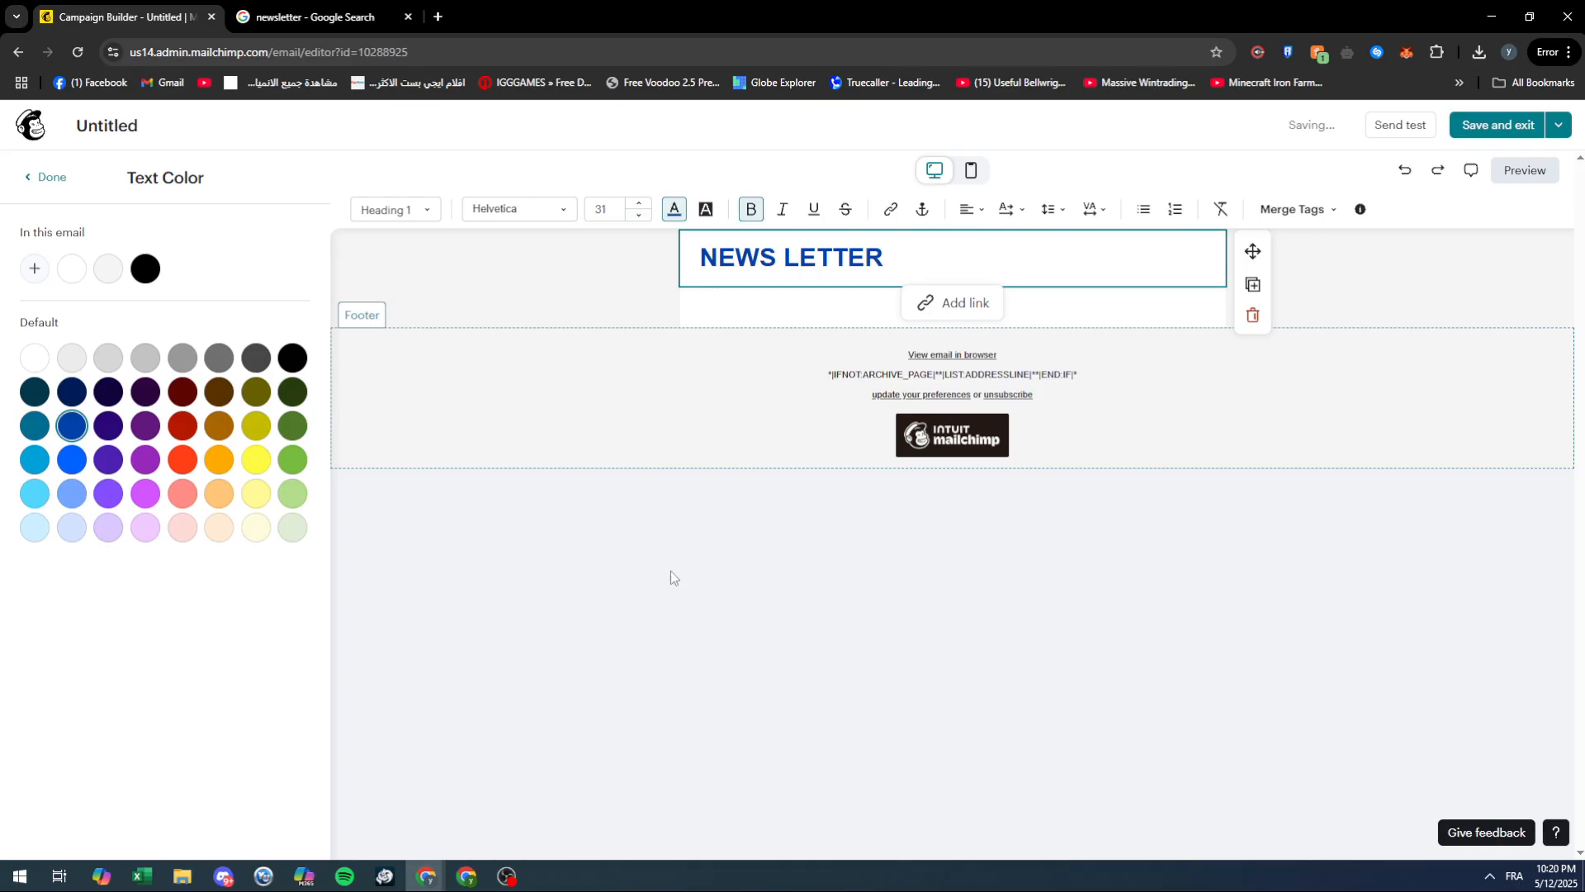
left_click(586, 261)
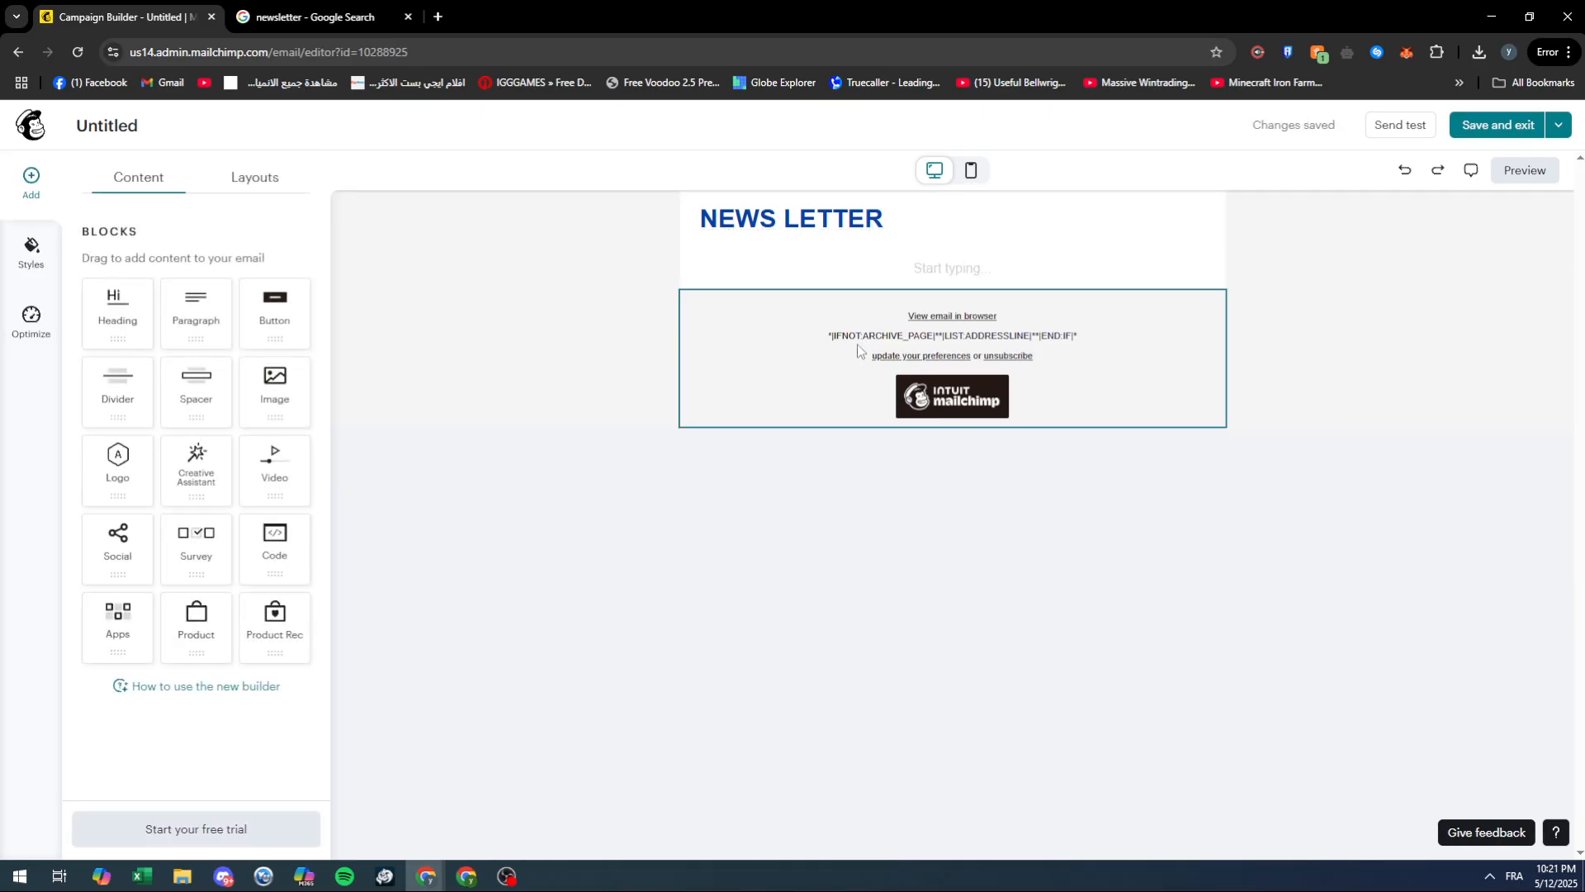
Step: Place the brand logo block beside the NEWS LETTER heading, replacing an image block first inserted there
left_click_drag(277, 392, 1127, 252)
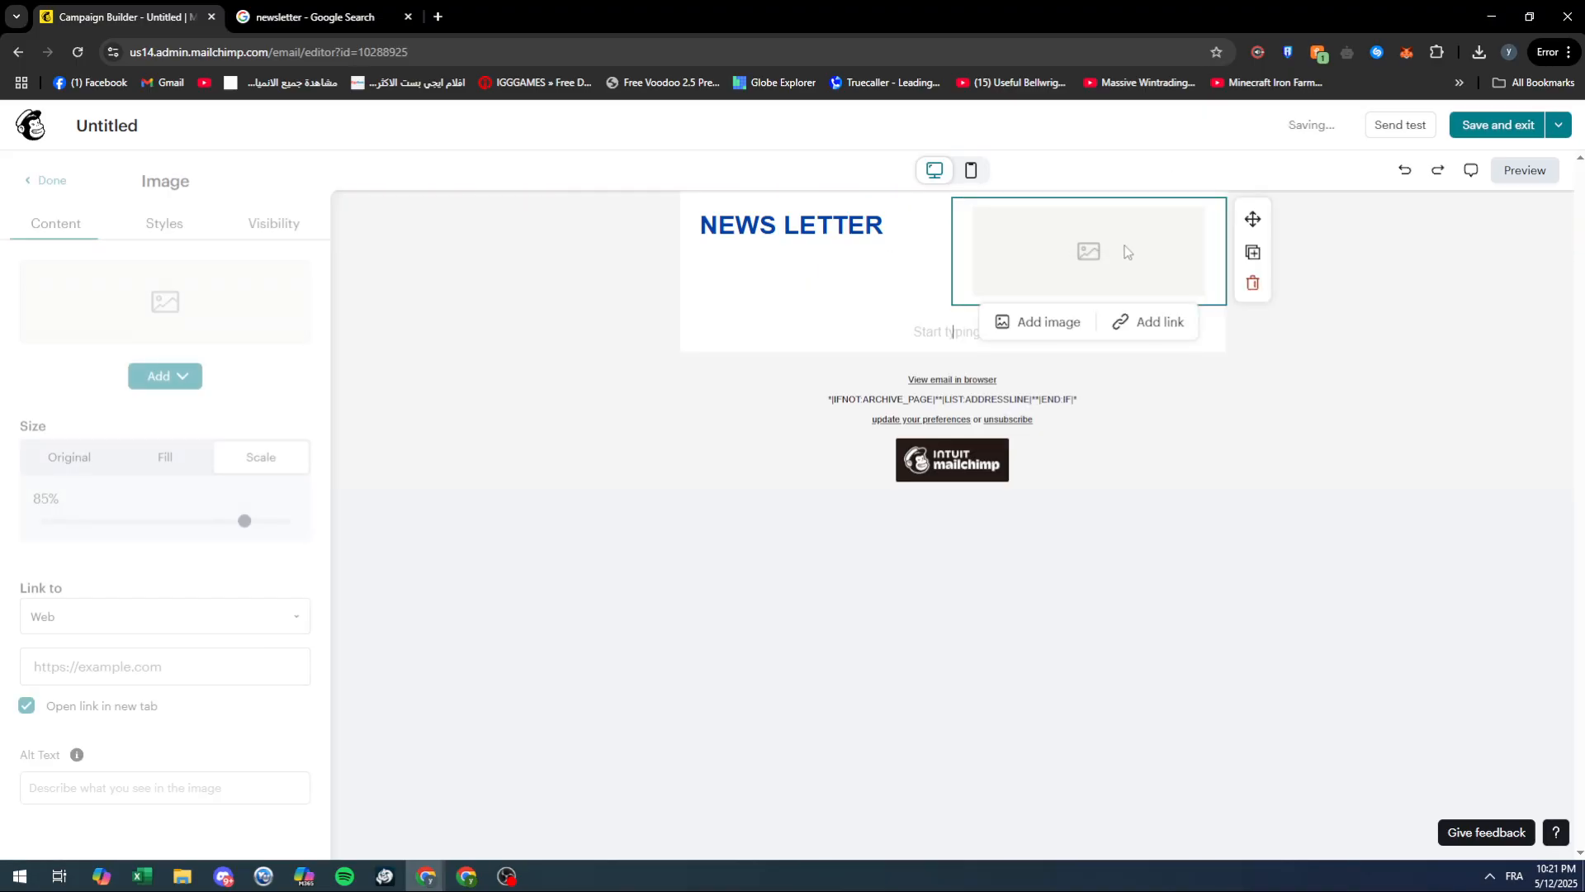
left_click(43, 184)
left_click_drag(134, 456, 1087, 277)
left_click(1085, 276)
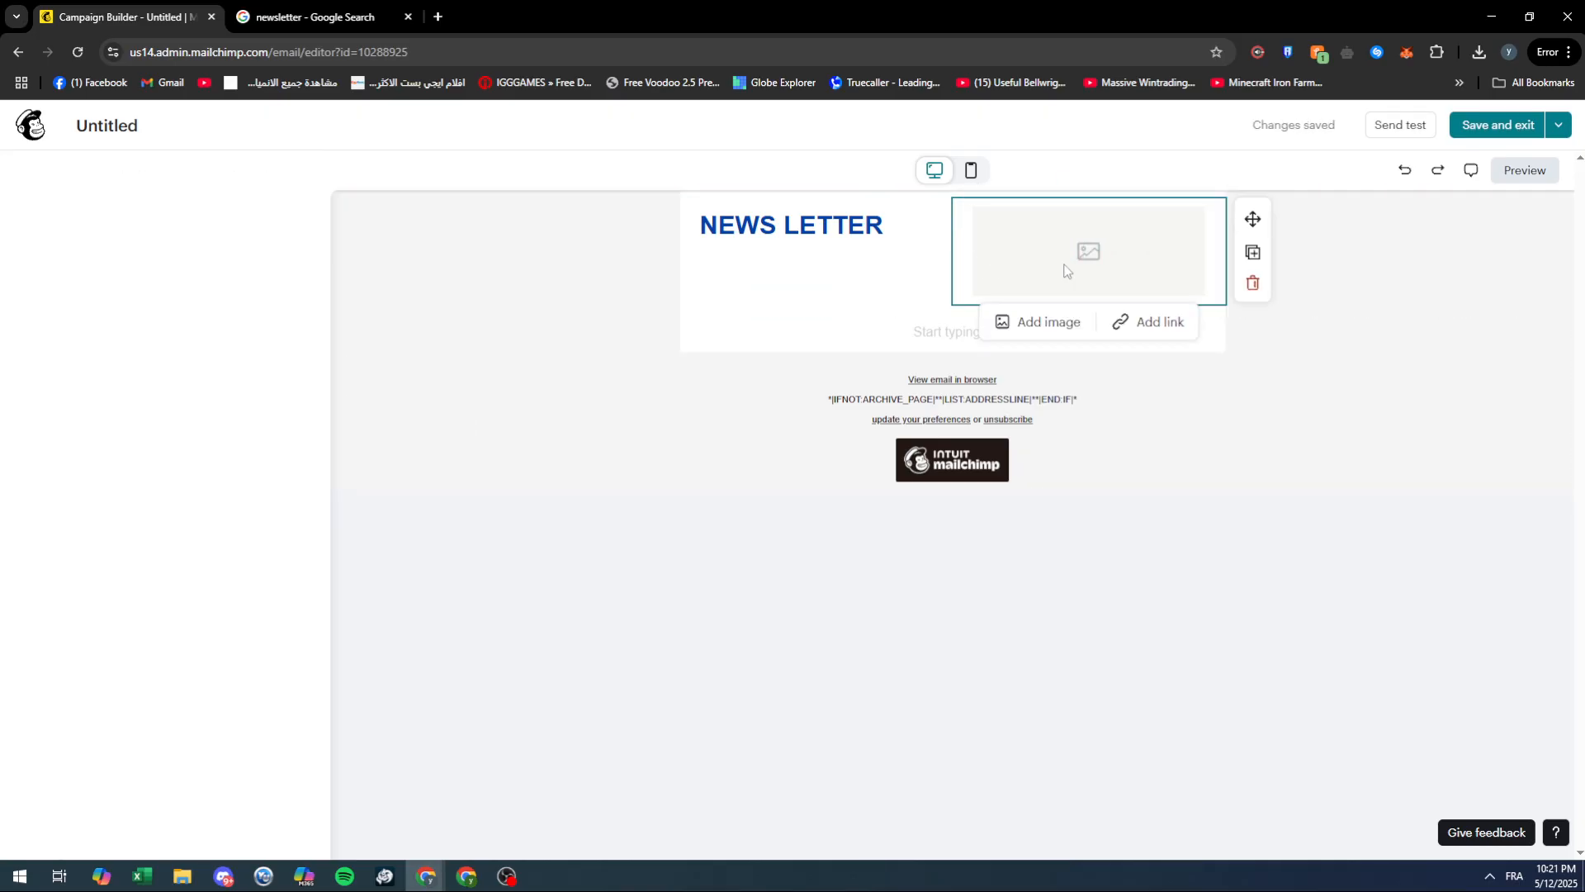
right_click(1064, 268)
left_click(1156, 248)
left_click(1254, 283)
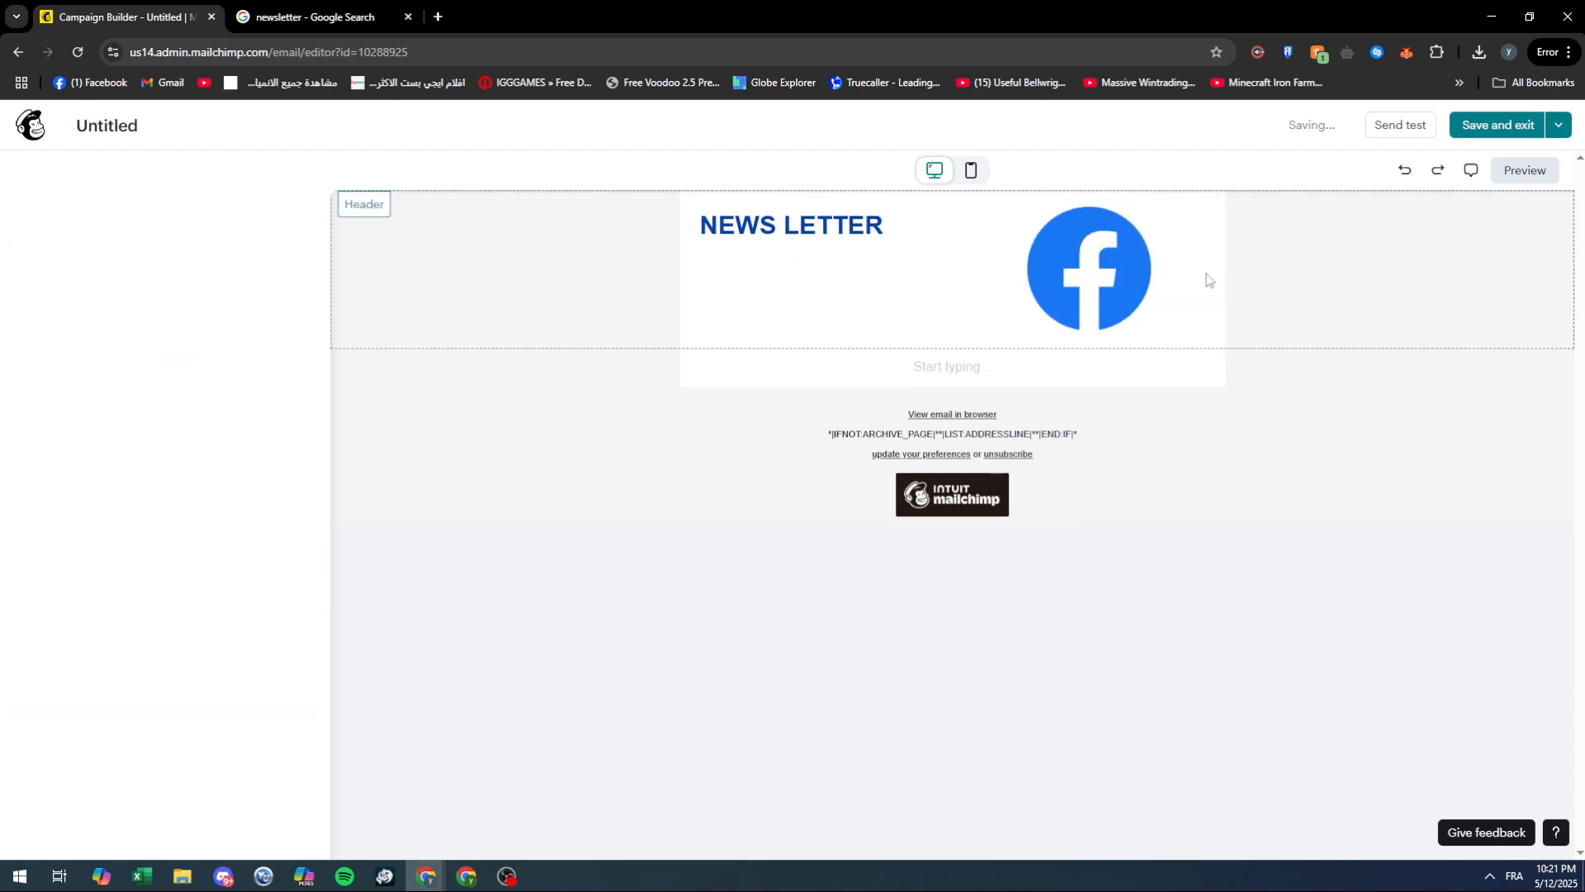
Step: Switch the header logo's size to Scale and reduce it to 18%
left_click(1033, 253)
left_click(250, 525)
left_click_drag(234, 572, 68, 592)
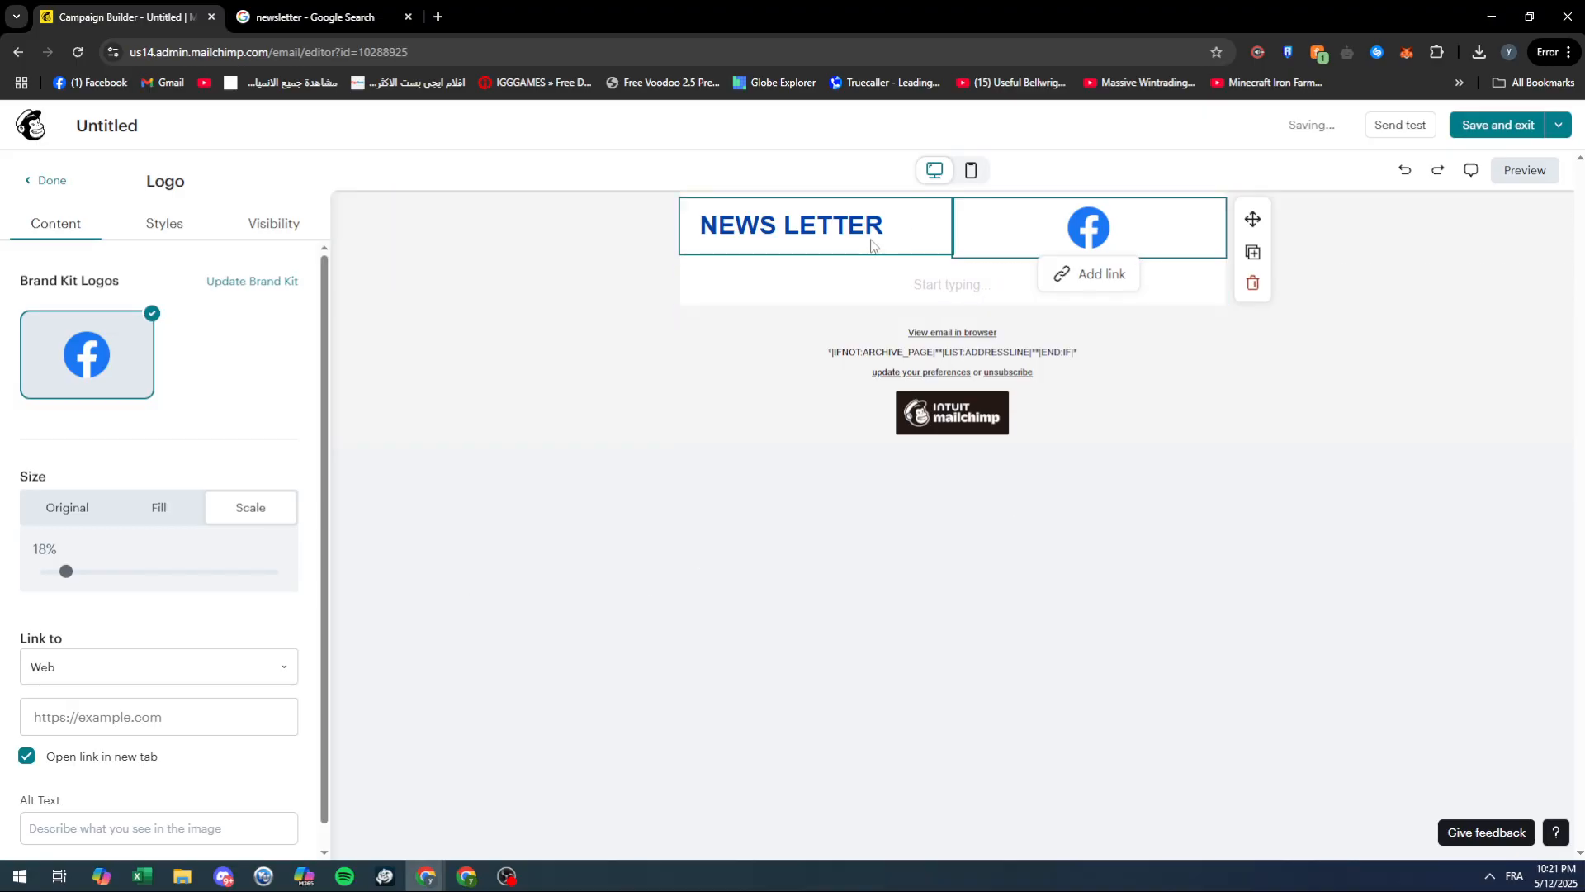
left_click(1211, 439)
Step: Insert an Image block between the heading row and the empty text block
left_click(969, 292)
left_click(601, 299)
left_click(711, 279)
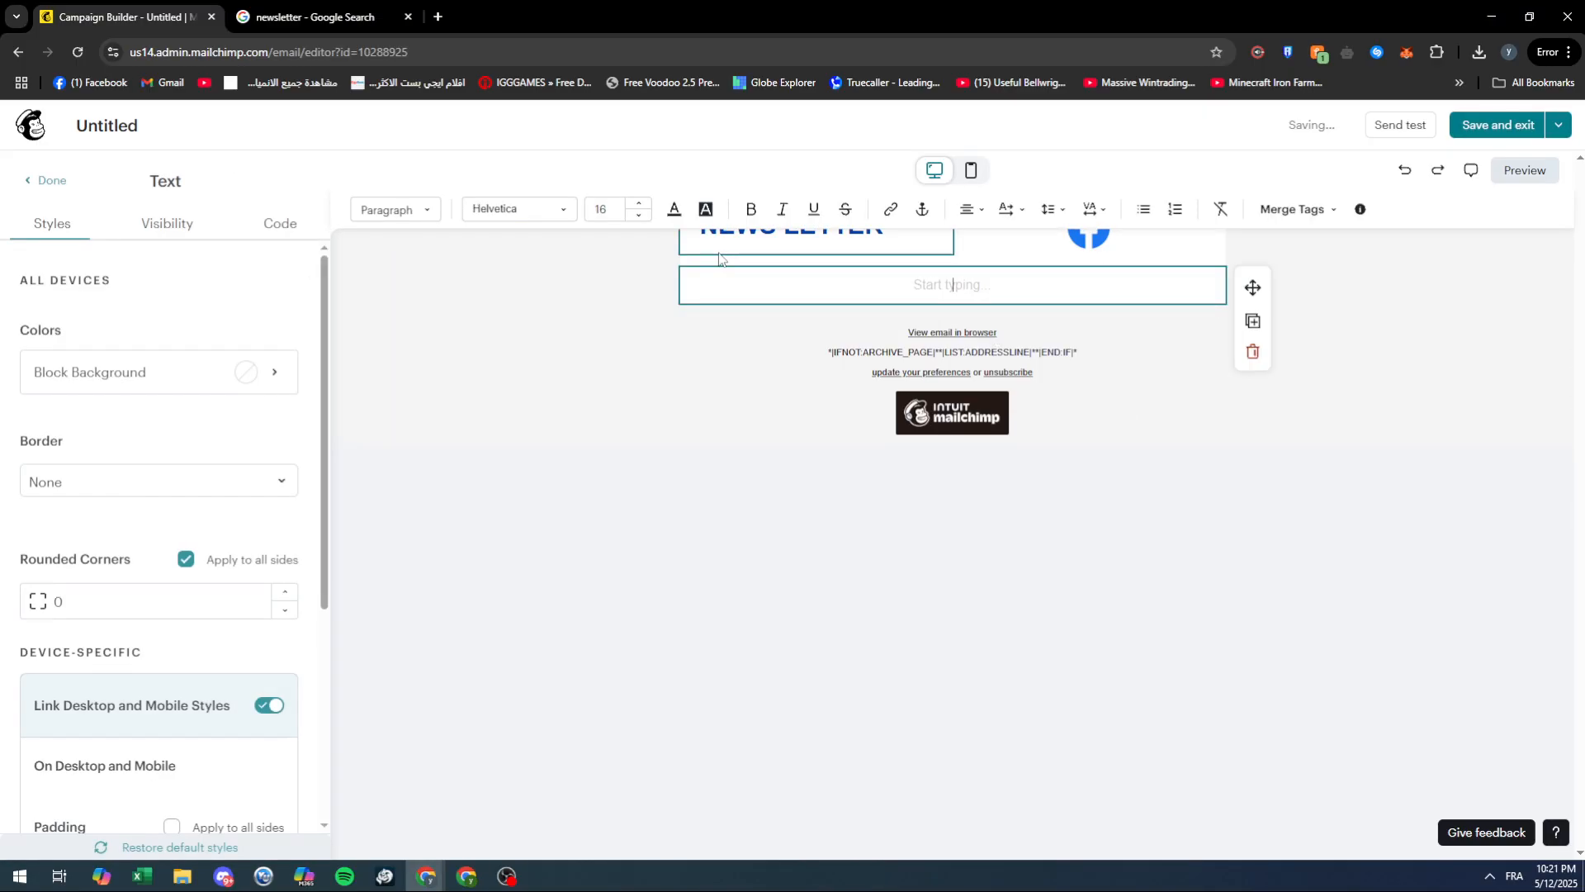
left_click(62, 188)
left_click_drag(275, 388, 801, 271)
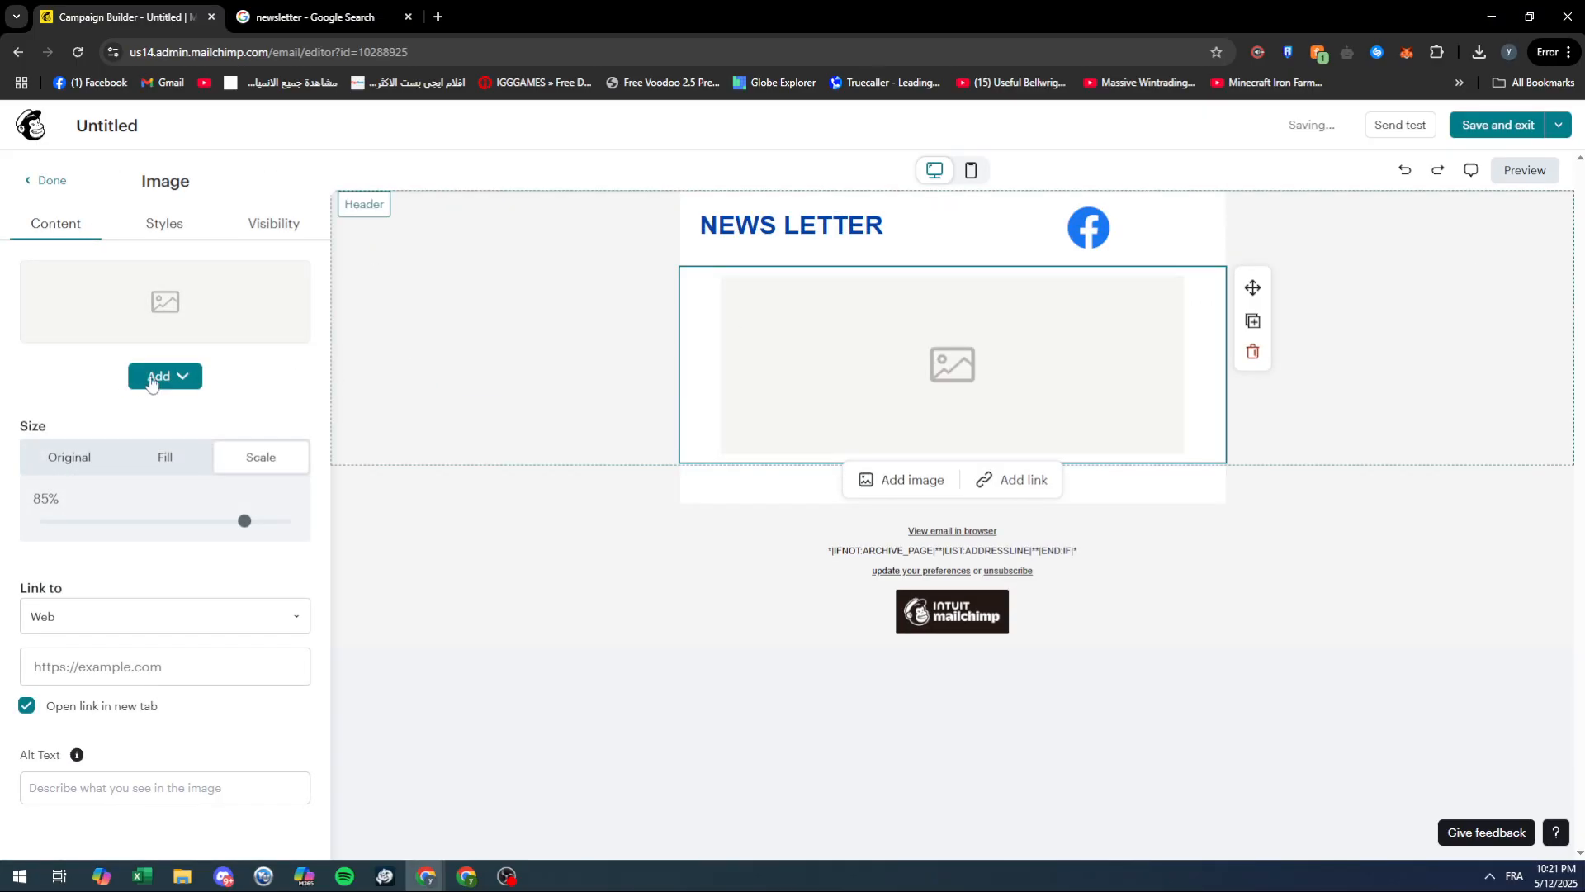
Step: Upload the Flag_of_France picture from the Downloads folder into the new image block
left_click(141, 383)
left_click(187, 415)
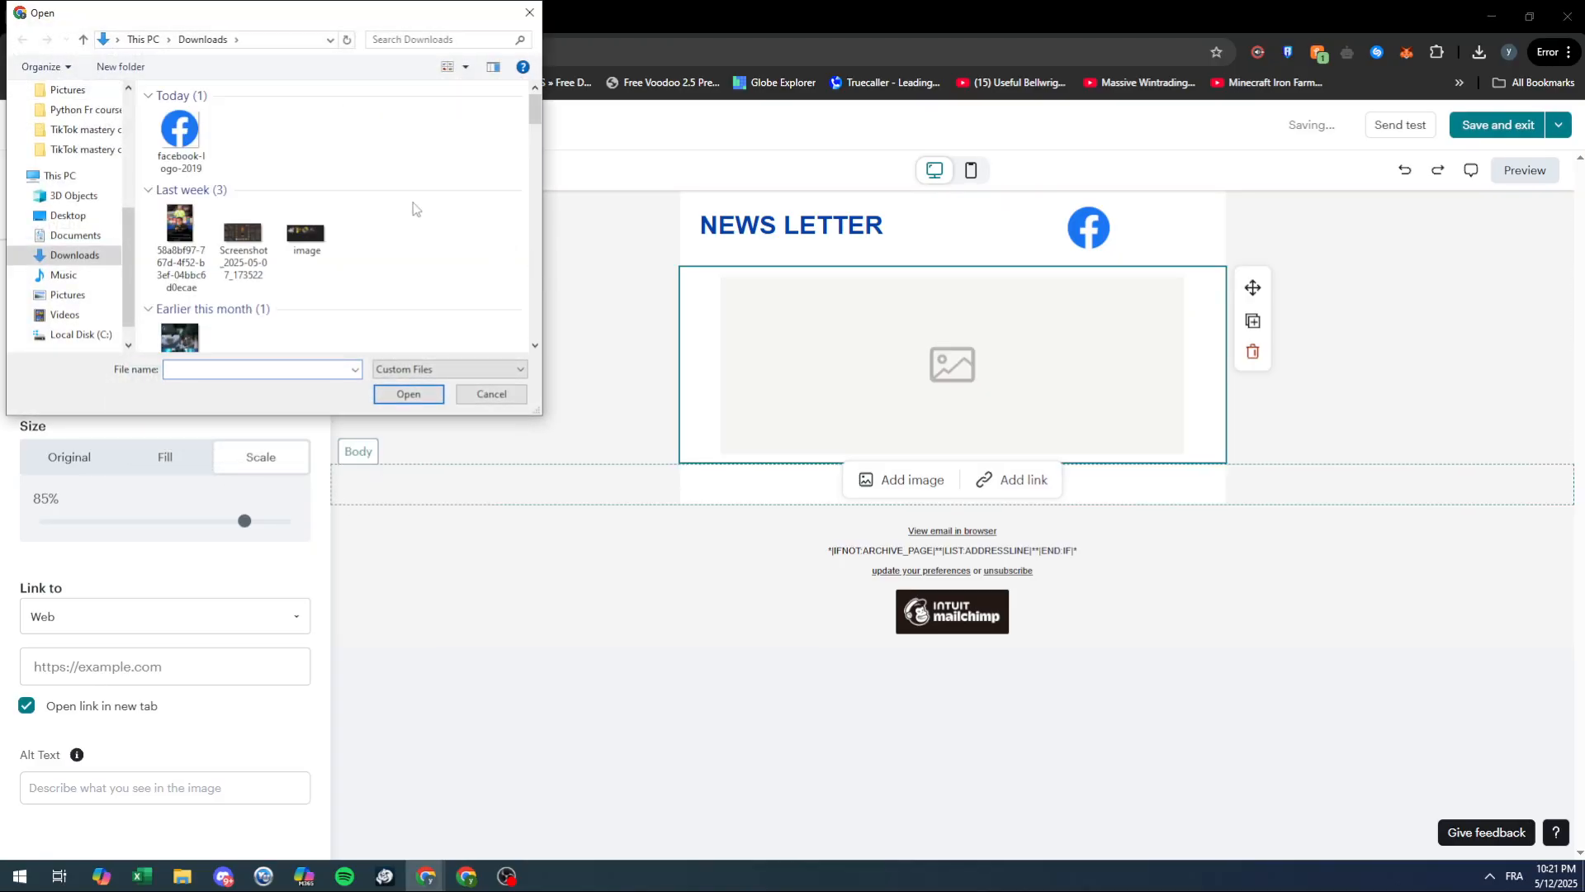
scroll(343, 227, "down", 3)
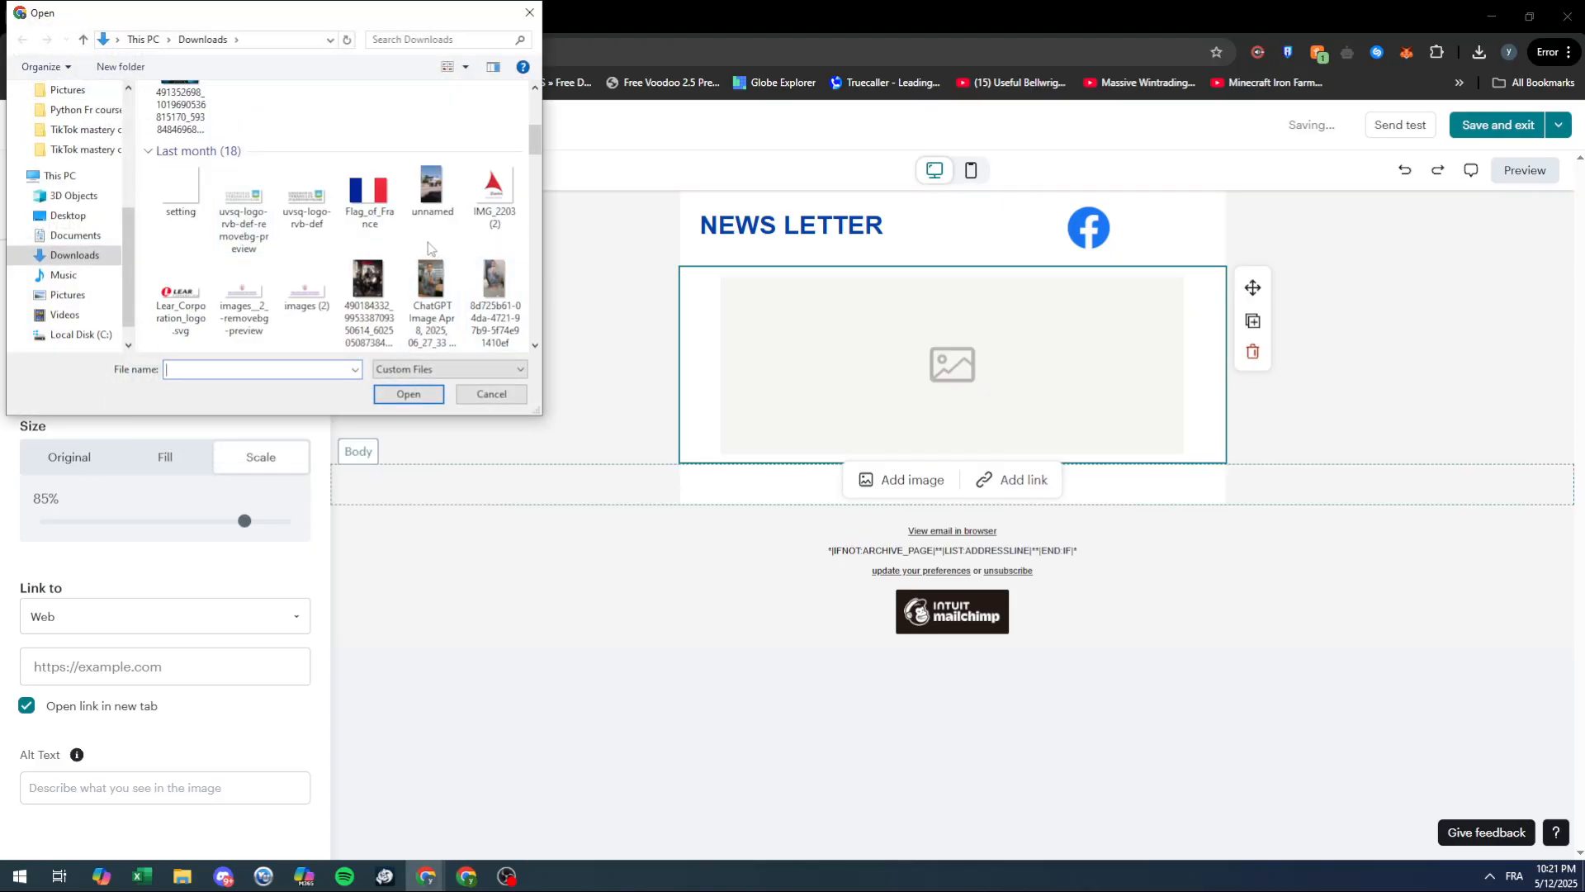
double_click(369, 198)
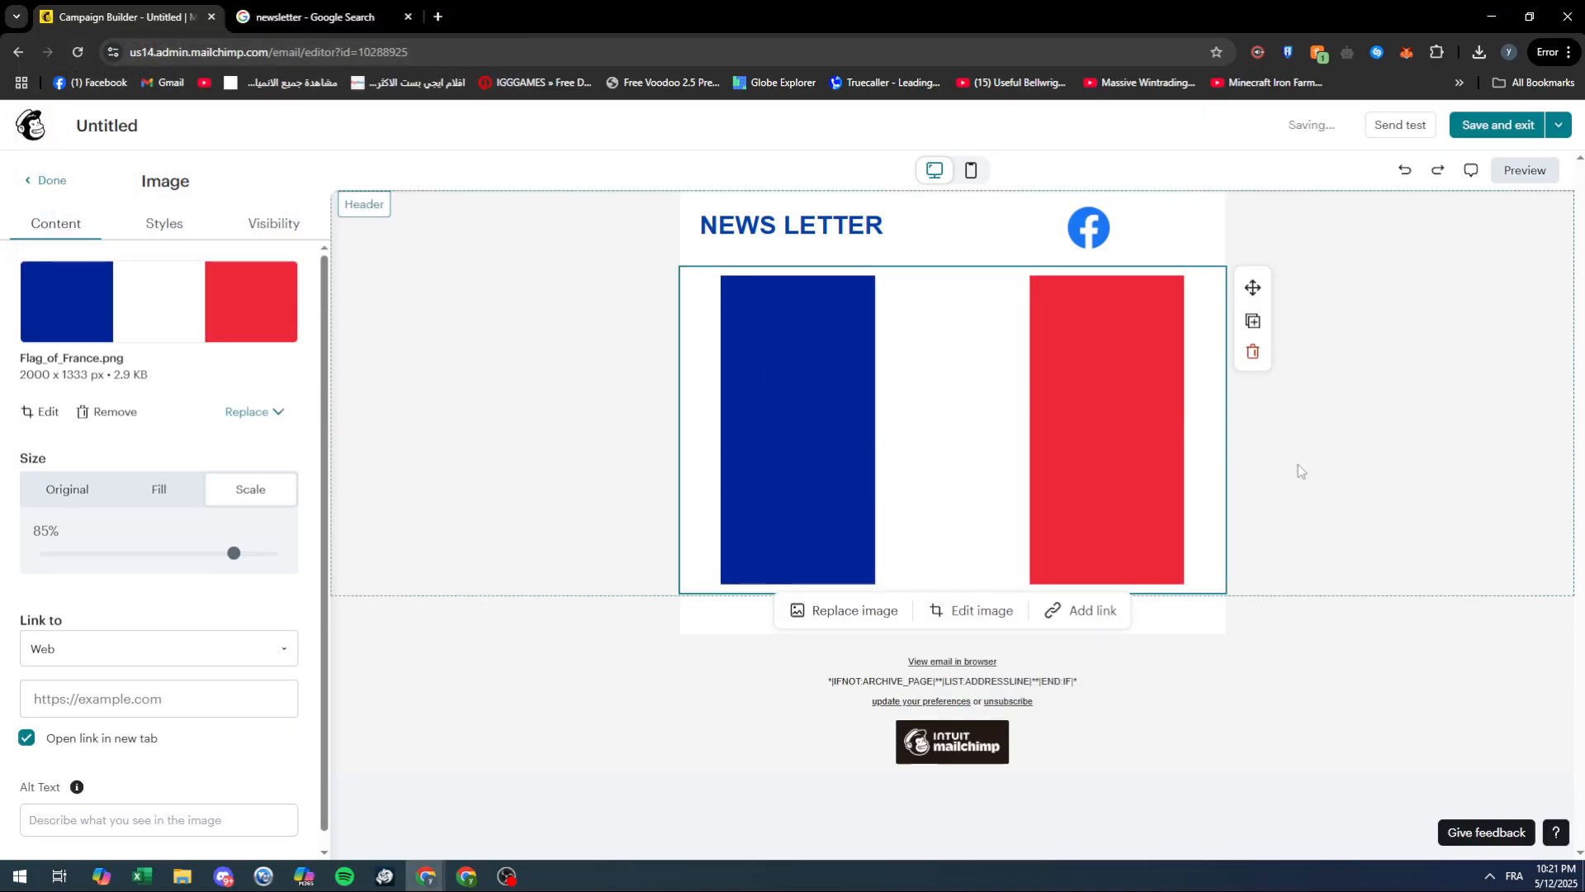
Step: Scale the flag image to 56%, compare with the sample newsletters in Google Images, and leave the image settings
left_click_drag(234, 552, 162, 552)
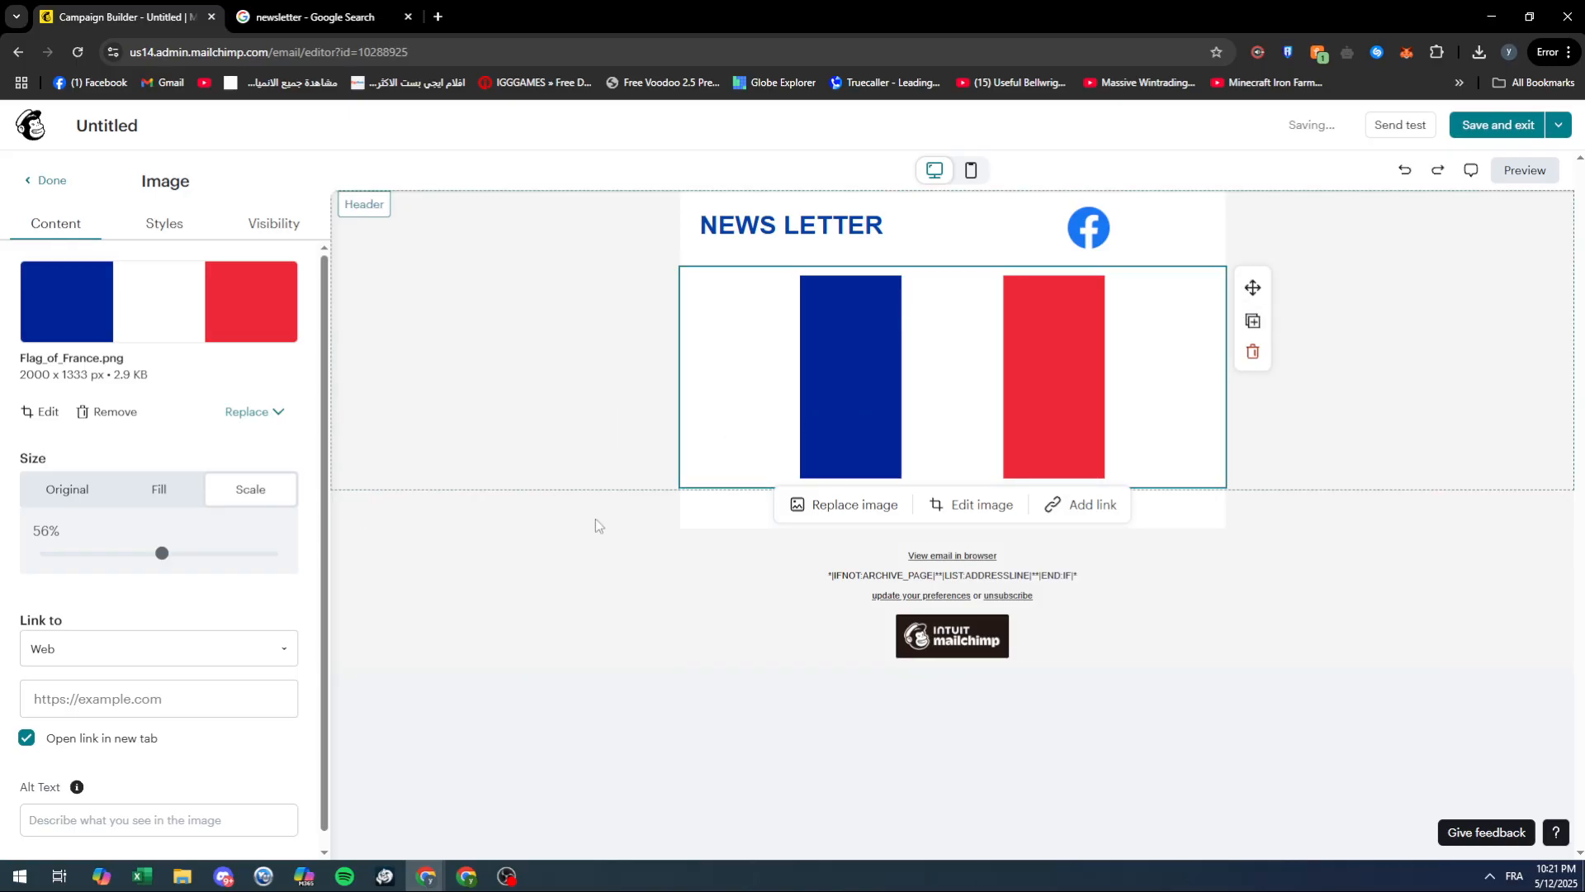
left_click(322, 16)
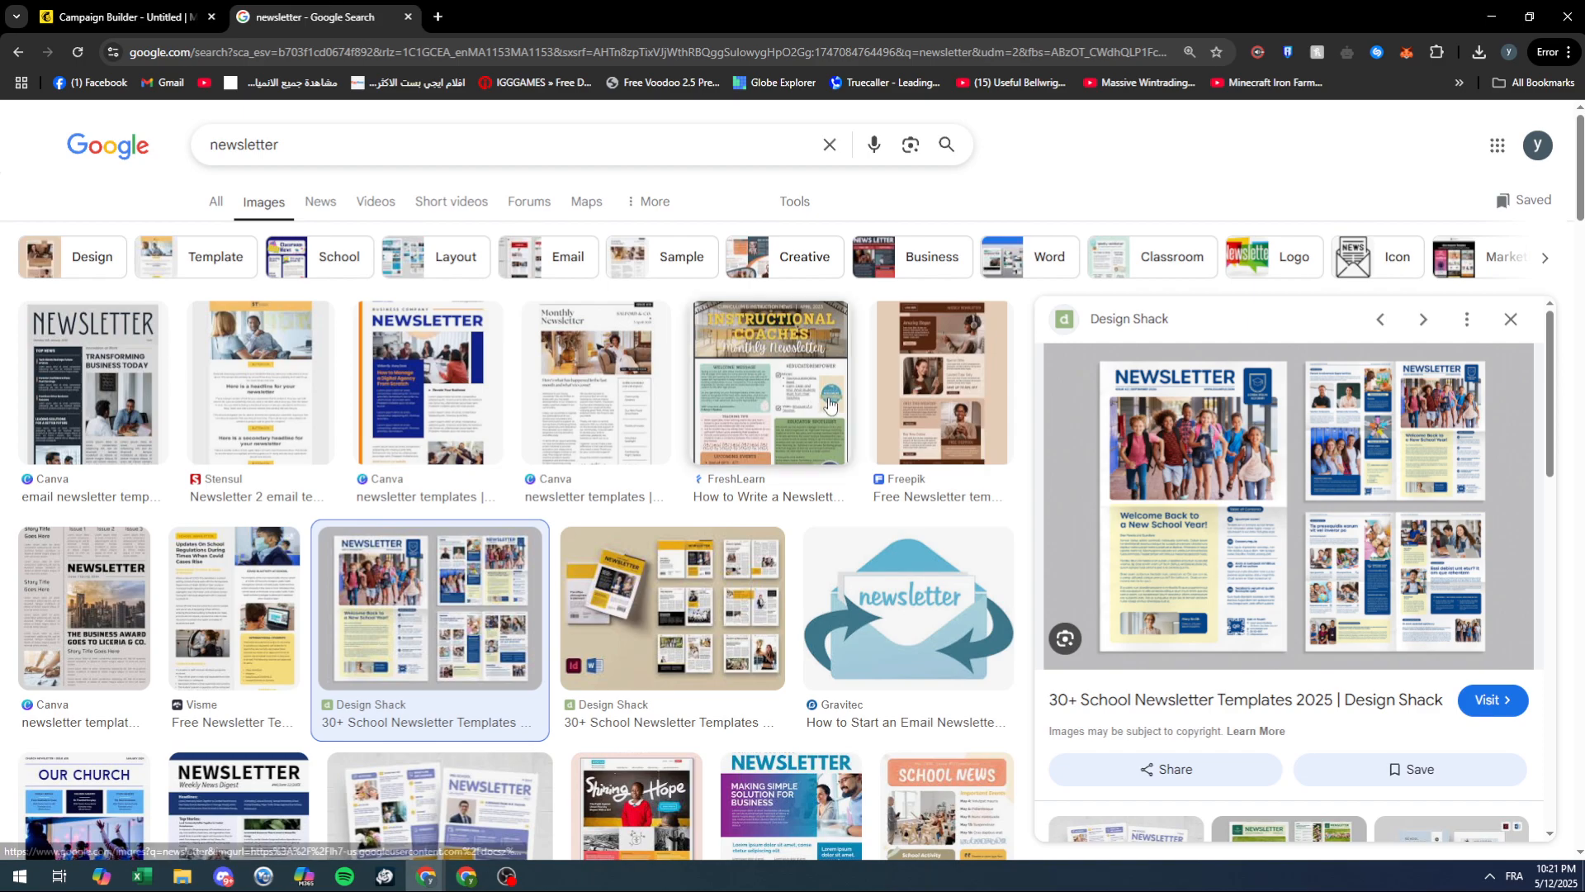
left_click(142, 14)
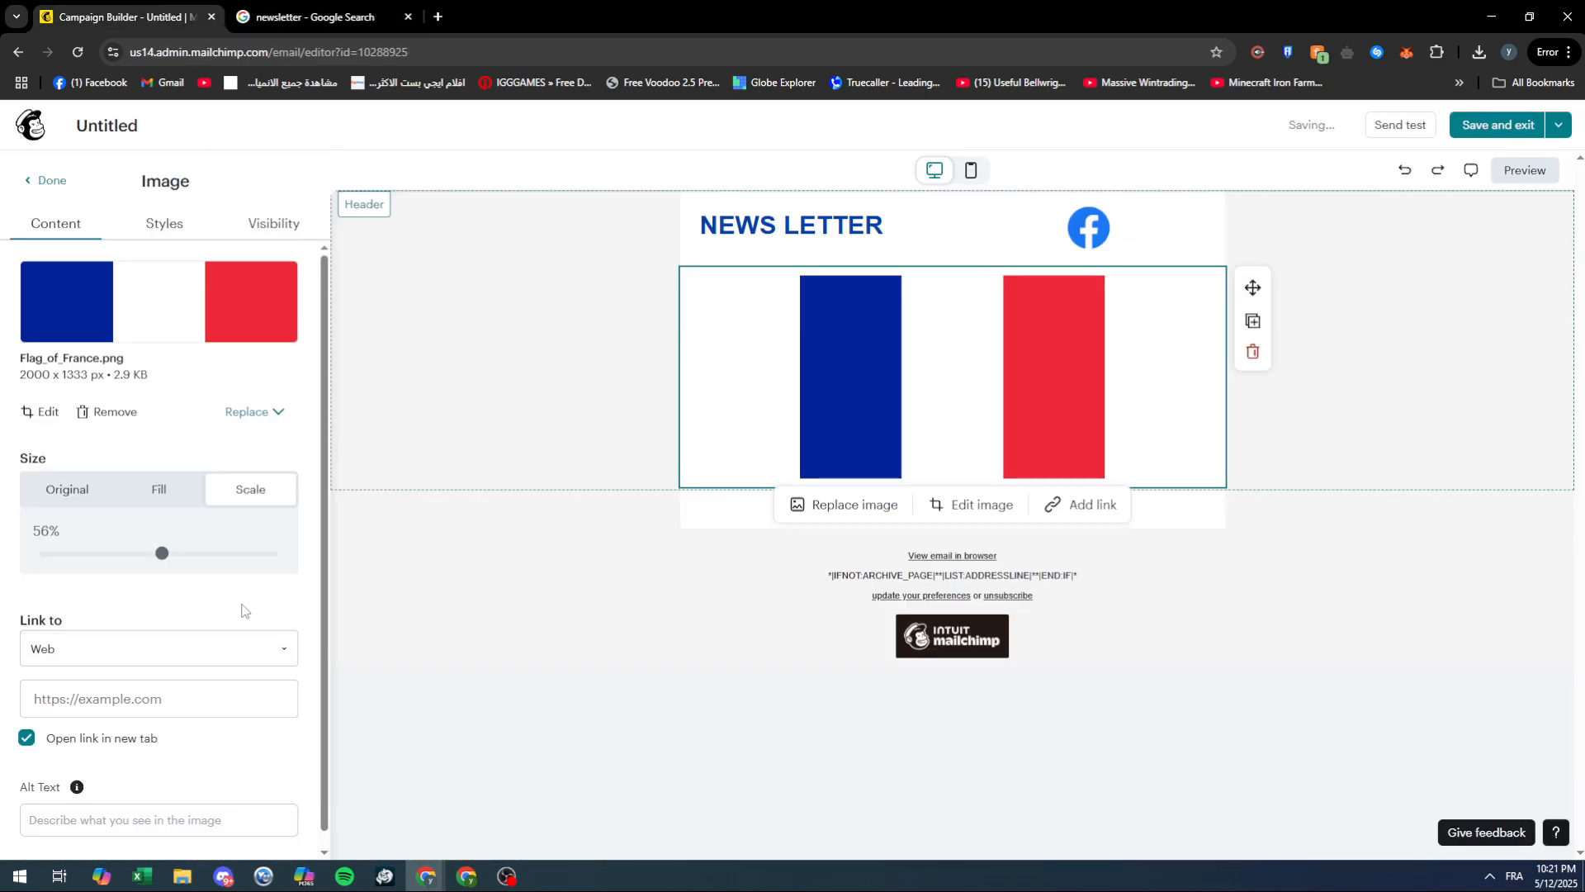
left_click(46, 180)
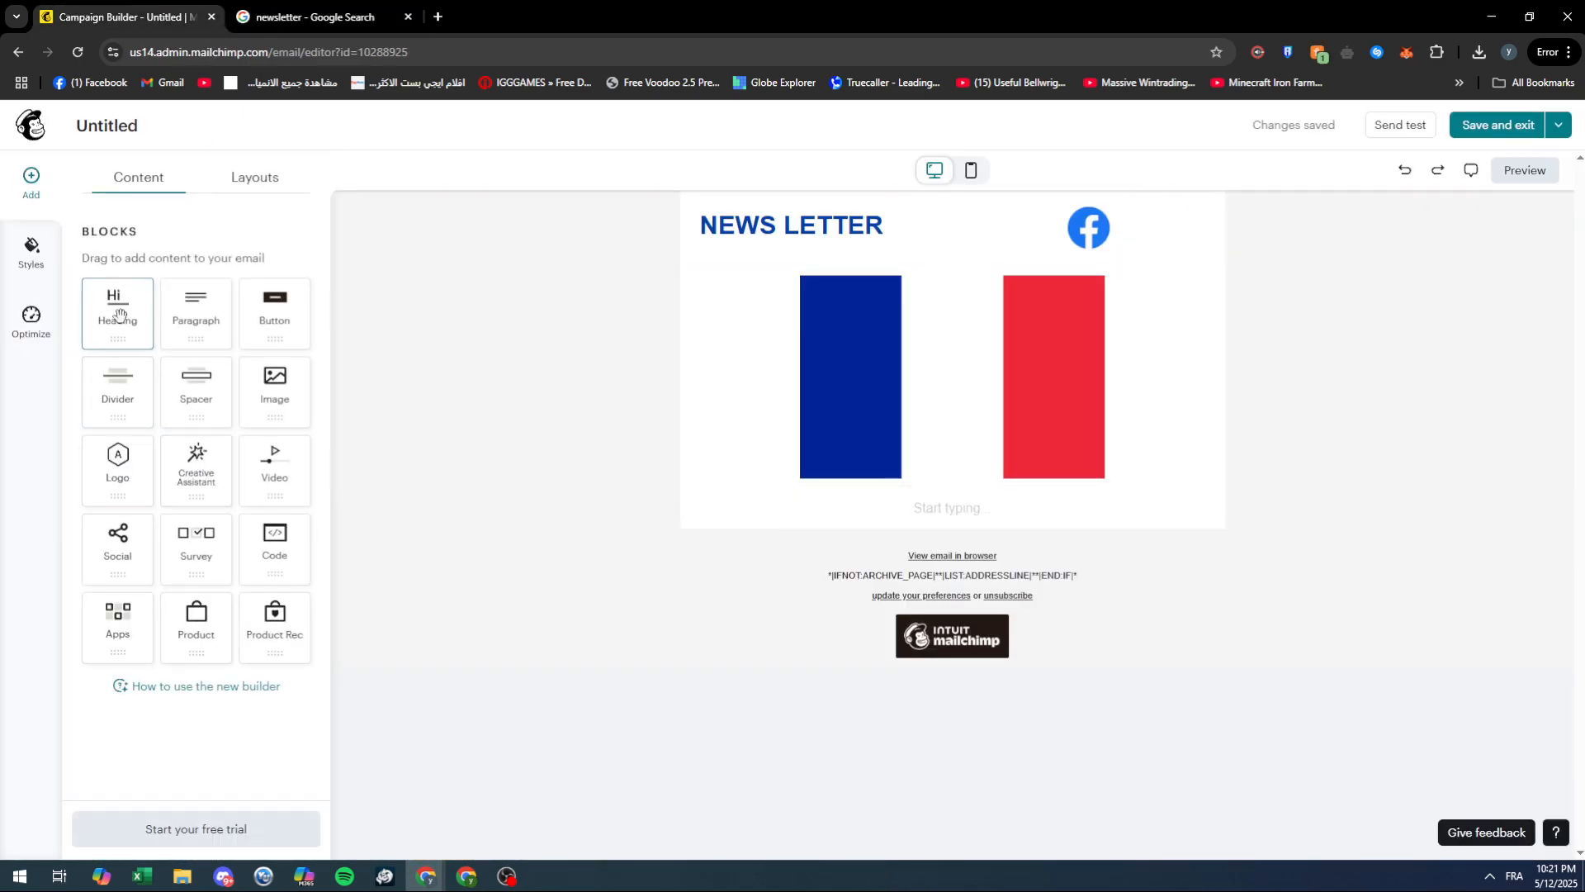
Step: Insert a Paragraph block directly below the flag image and enter the text HELLO
left_click_drag(196, 310, 955, 506)
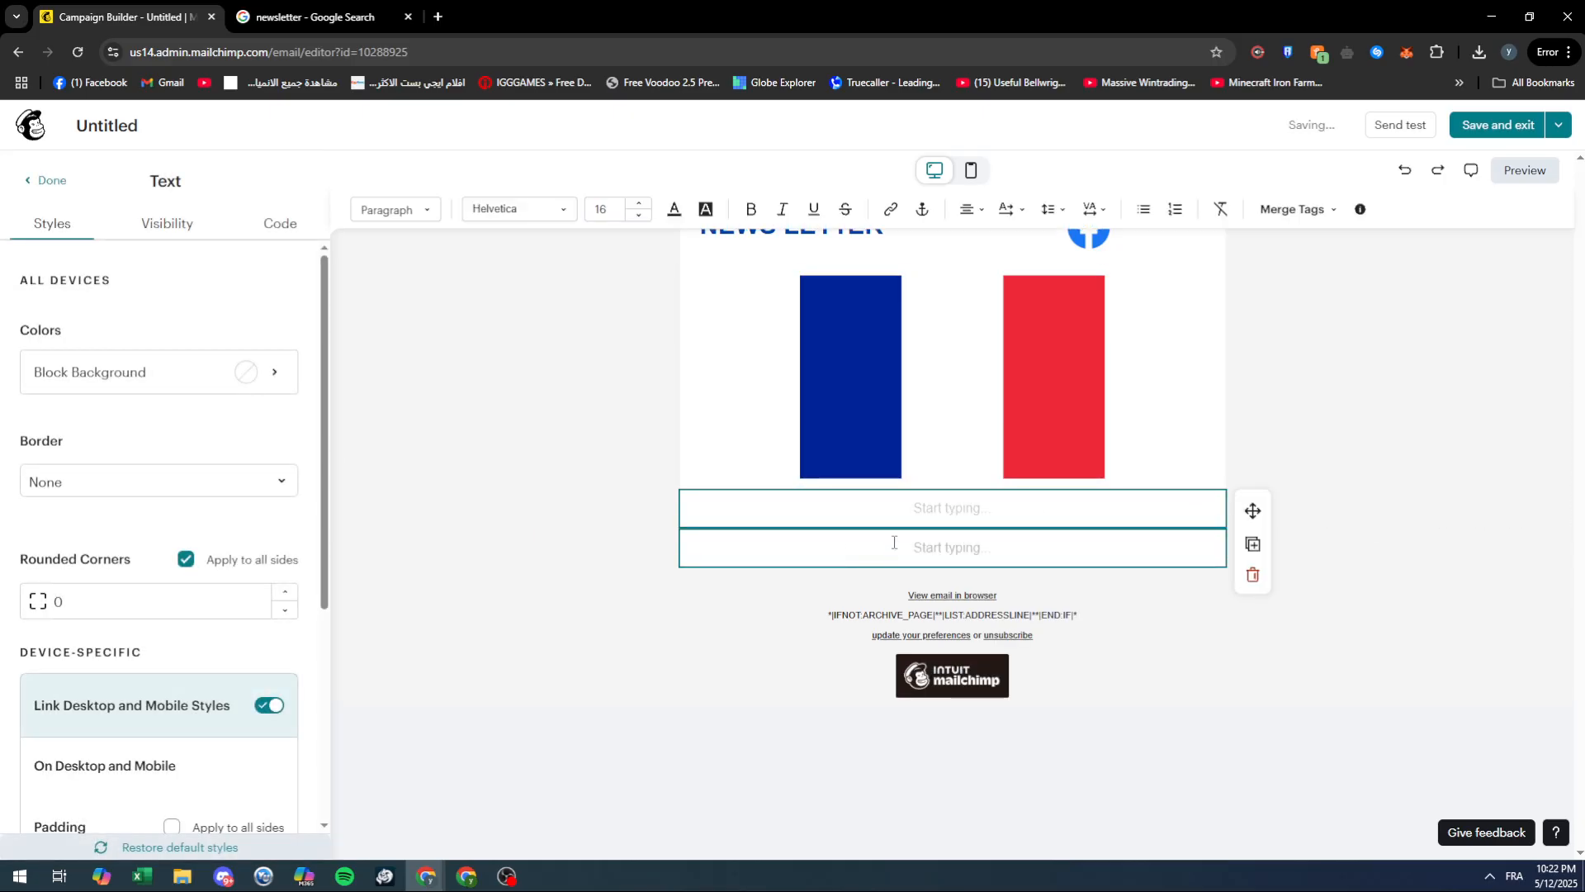
type("Z")
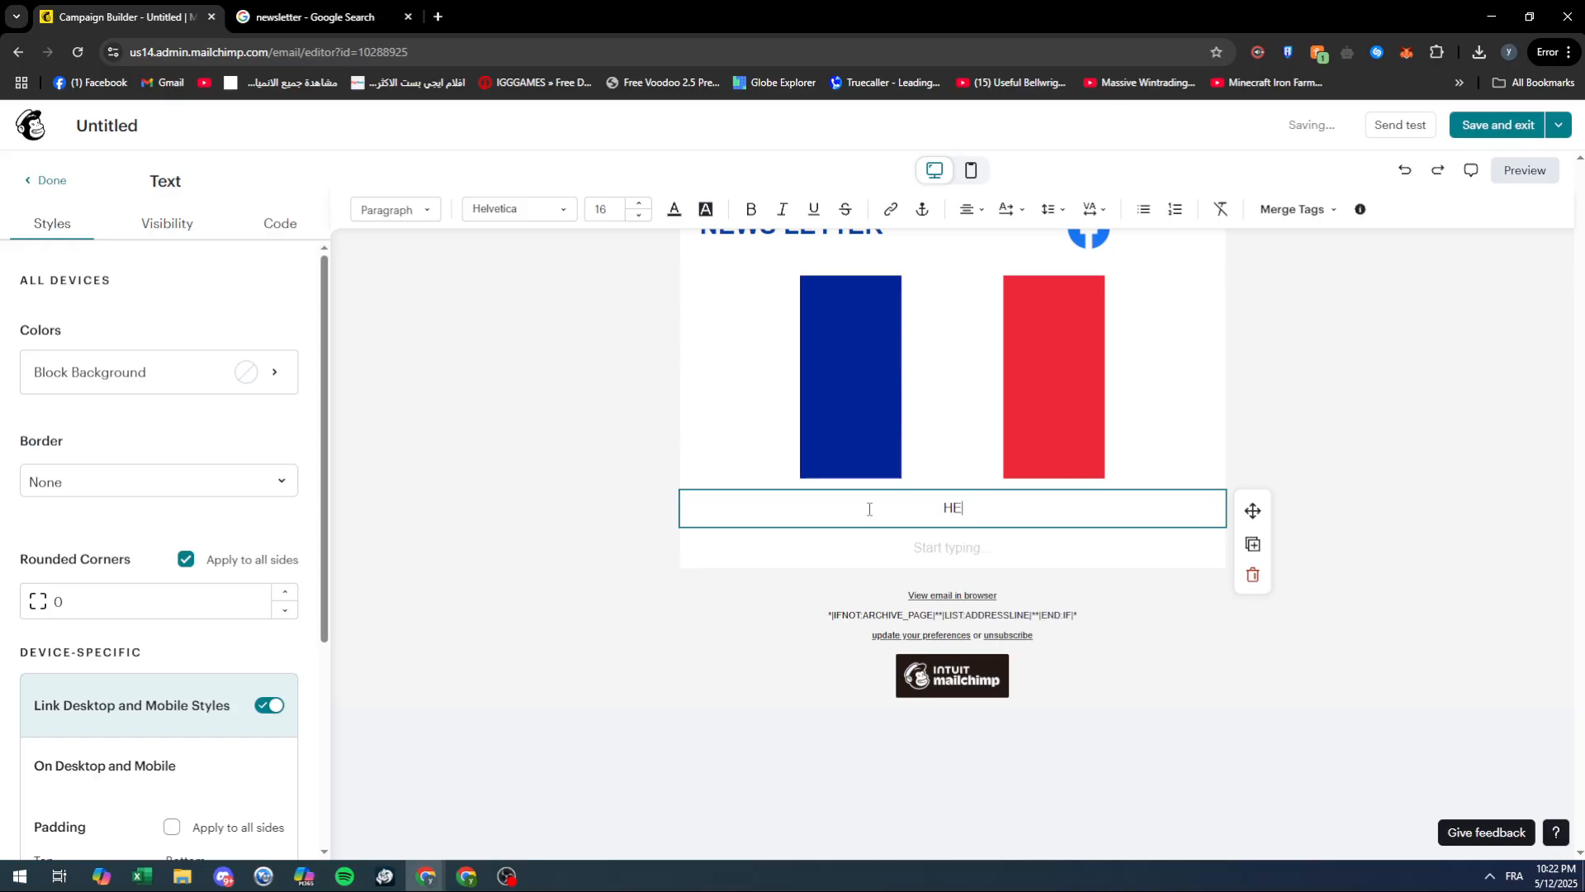
left_click(644, 693)
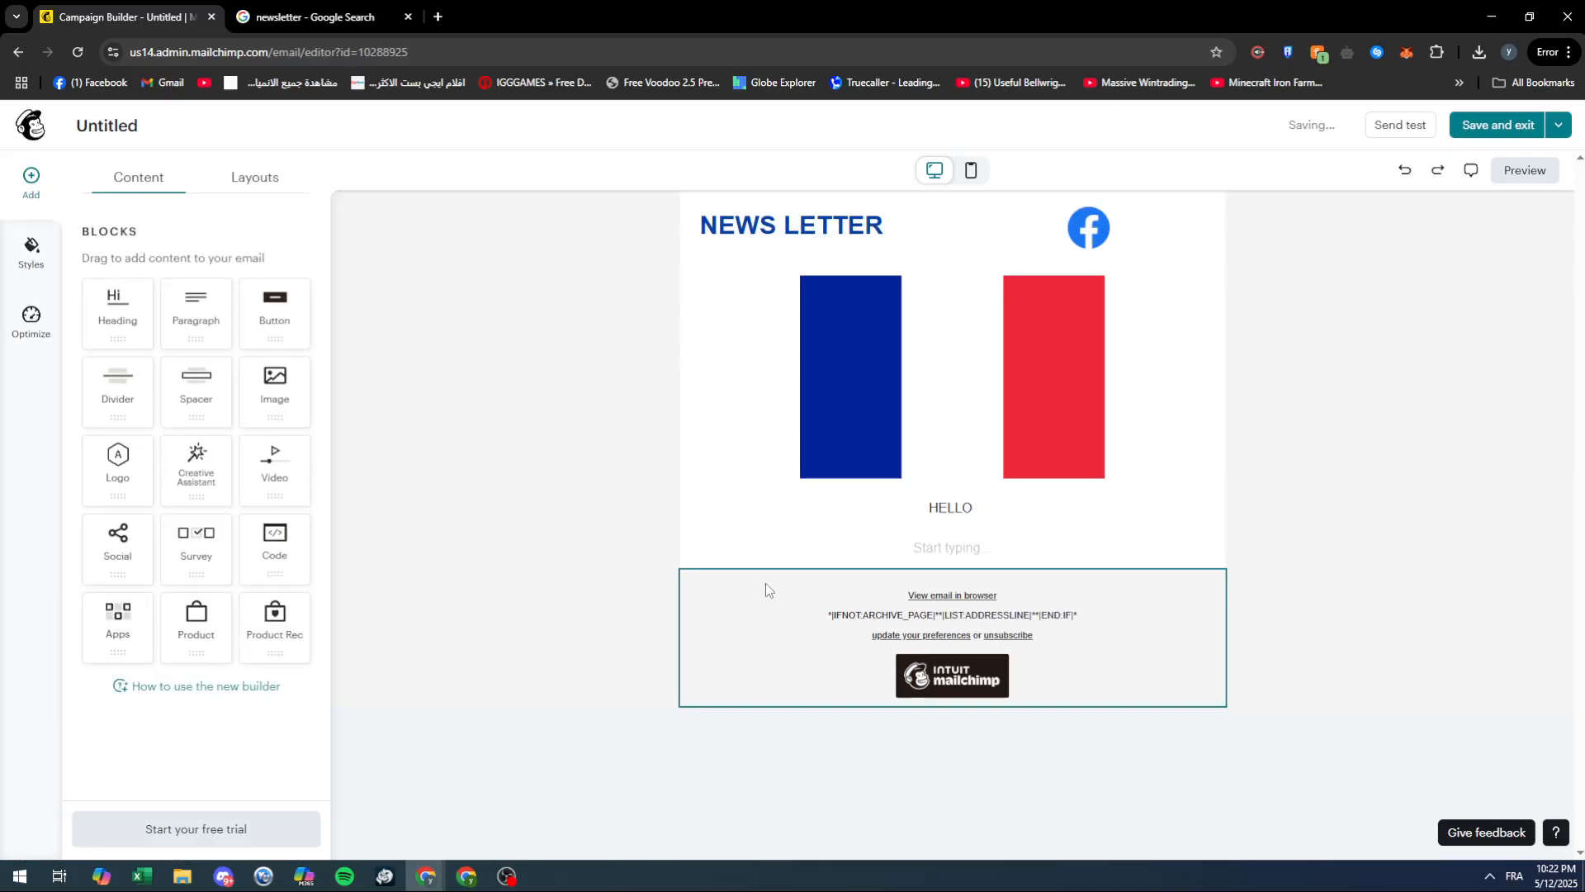
Step: Add a second Paragraph block beside HELLO in the same row, containing the text EAZEZAEAZ
left_click(799, 507)
left_click(49, 180)
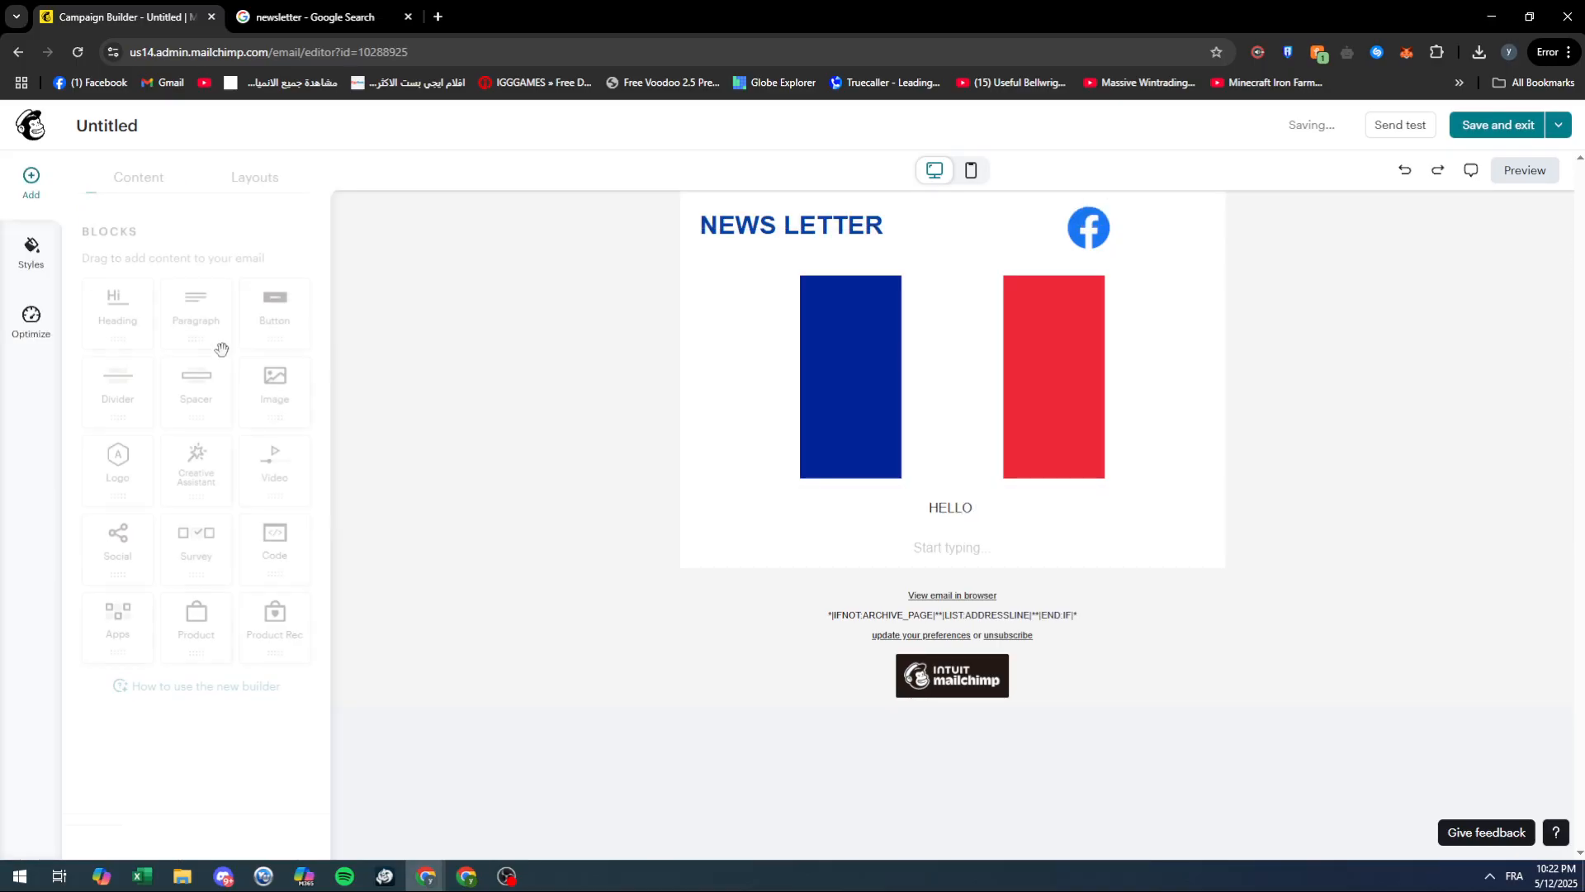
left_click_drag(165, 322, 1224, 509)
type("EAZEZAEAZ")
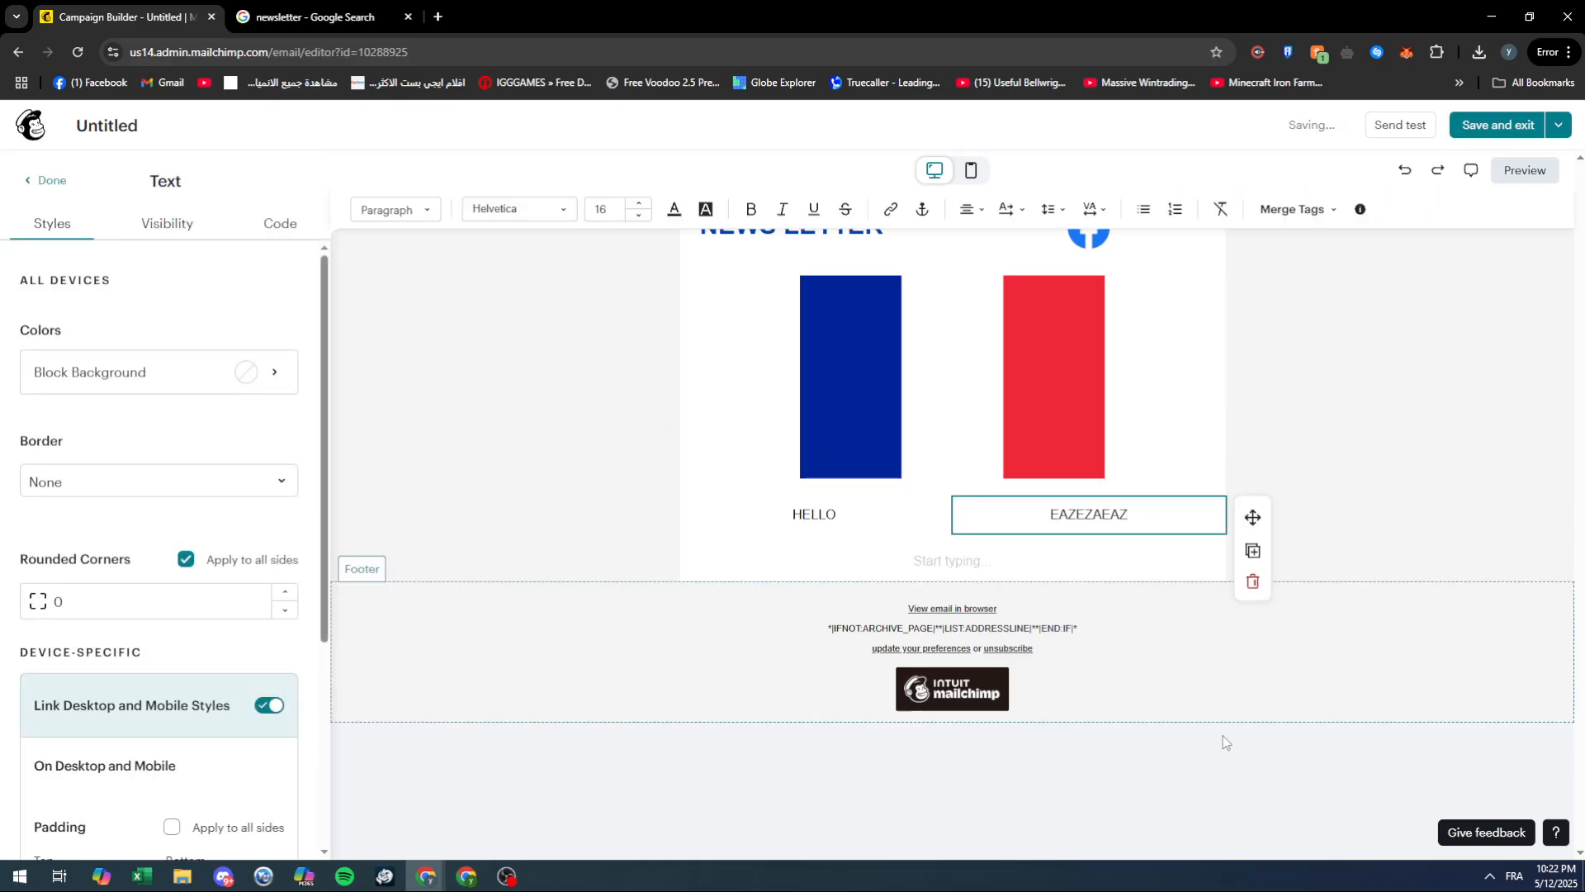
Step: Compare the layout with the sample newsletters in Google Images, review the HELLO block's style and visibility settings, and leave the block
left_click(909, 520)
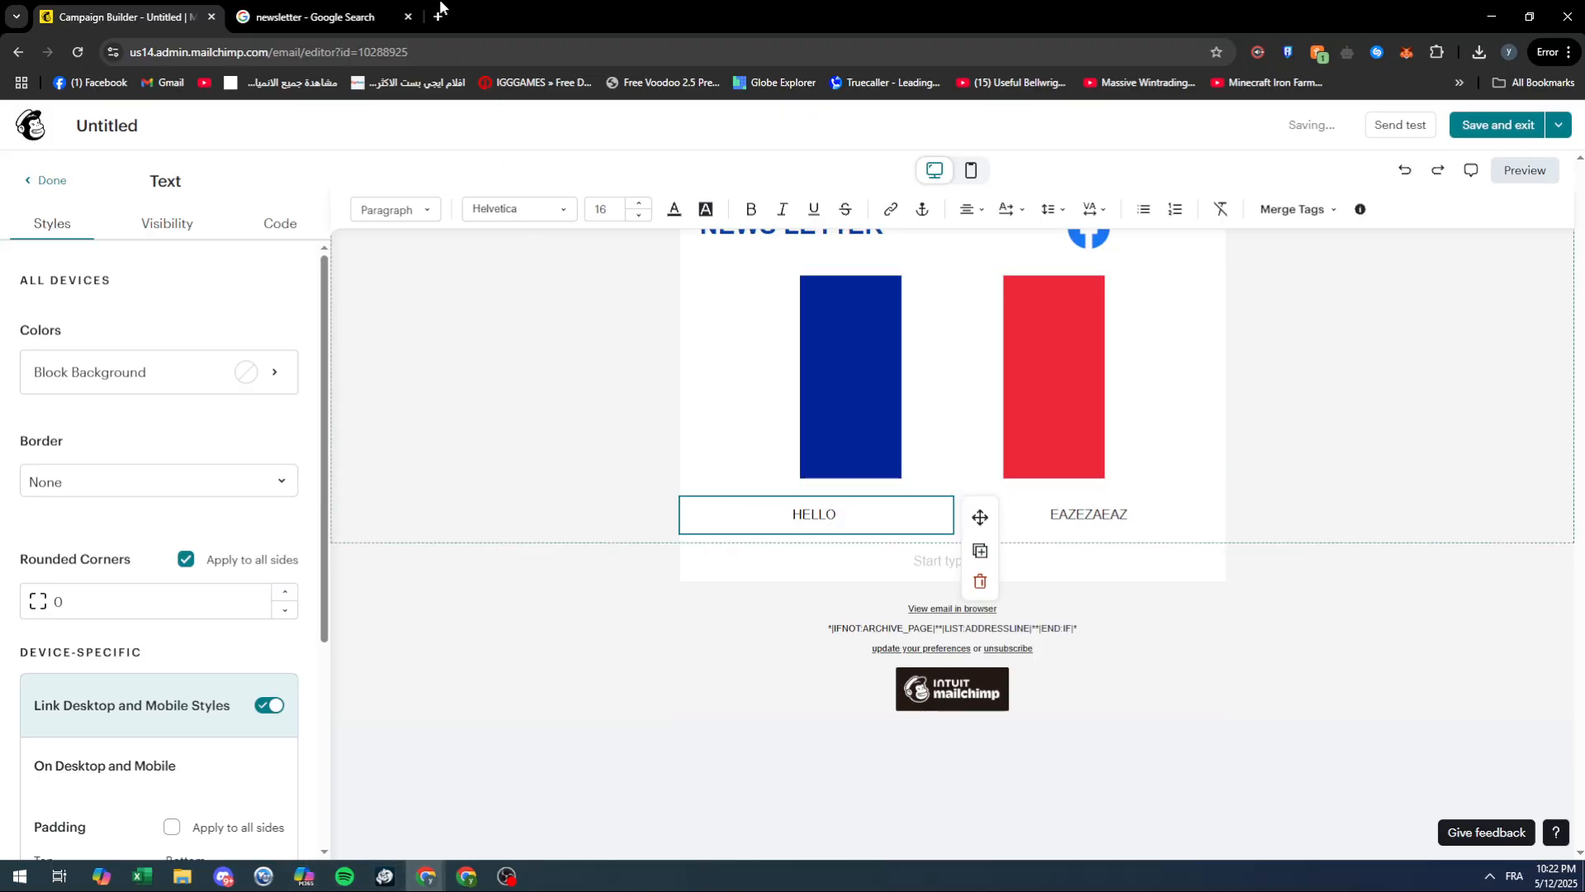
left_click(330, 16)
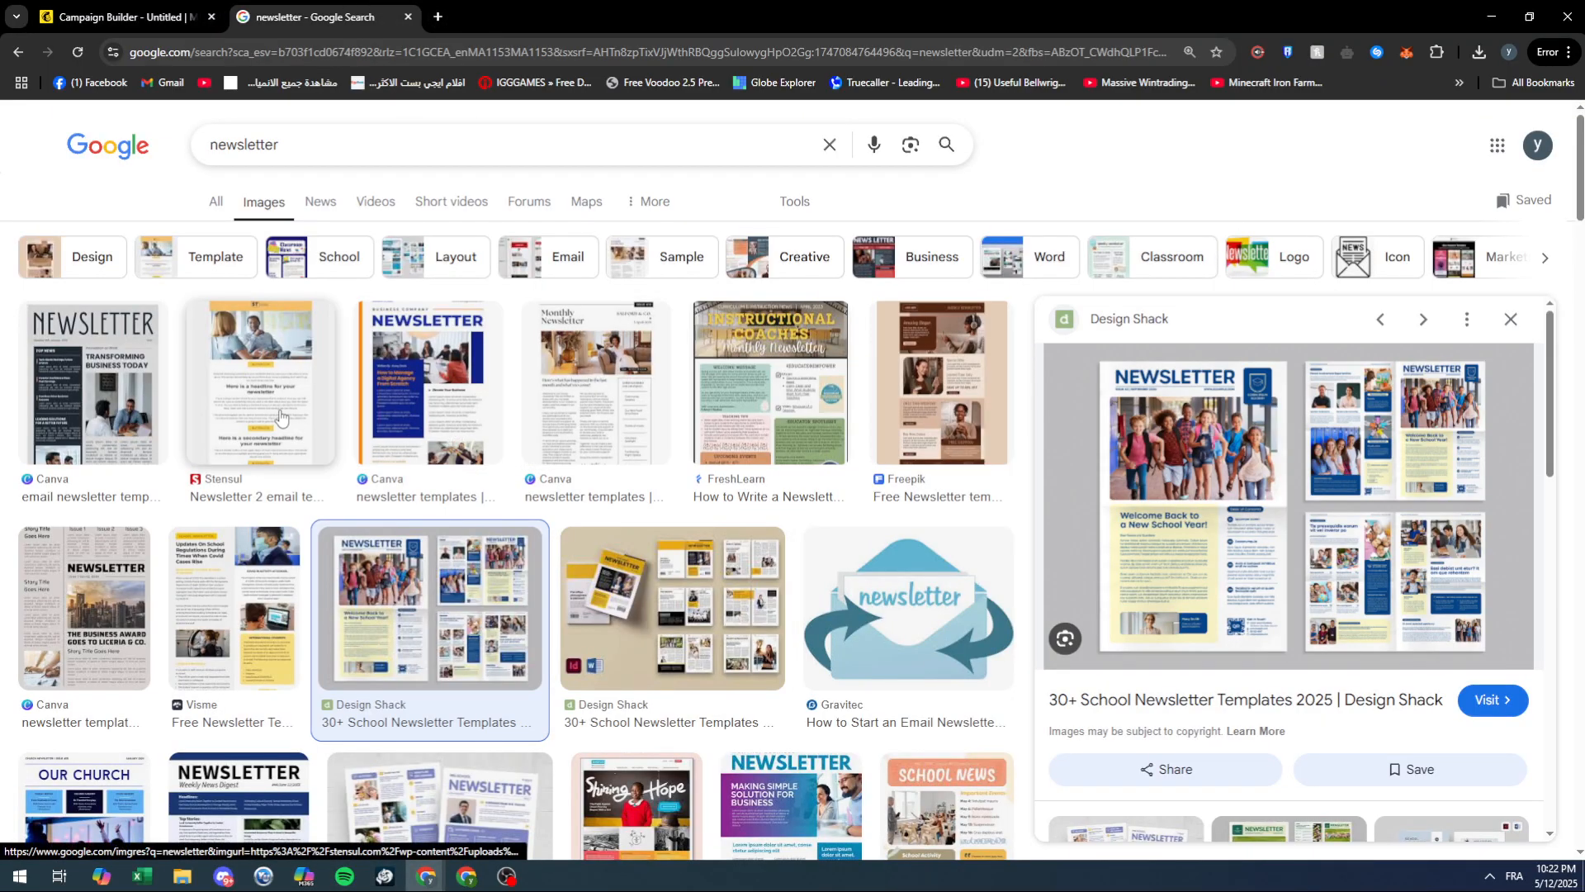
left_click(134, 7)
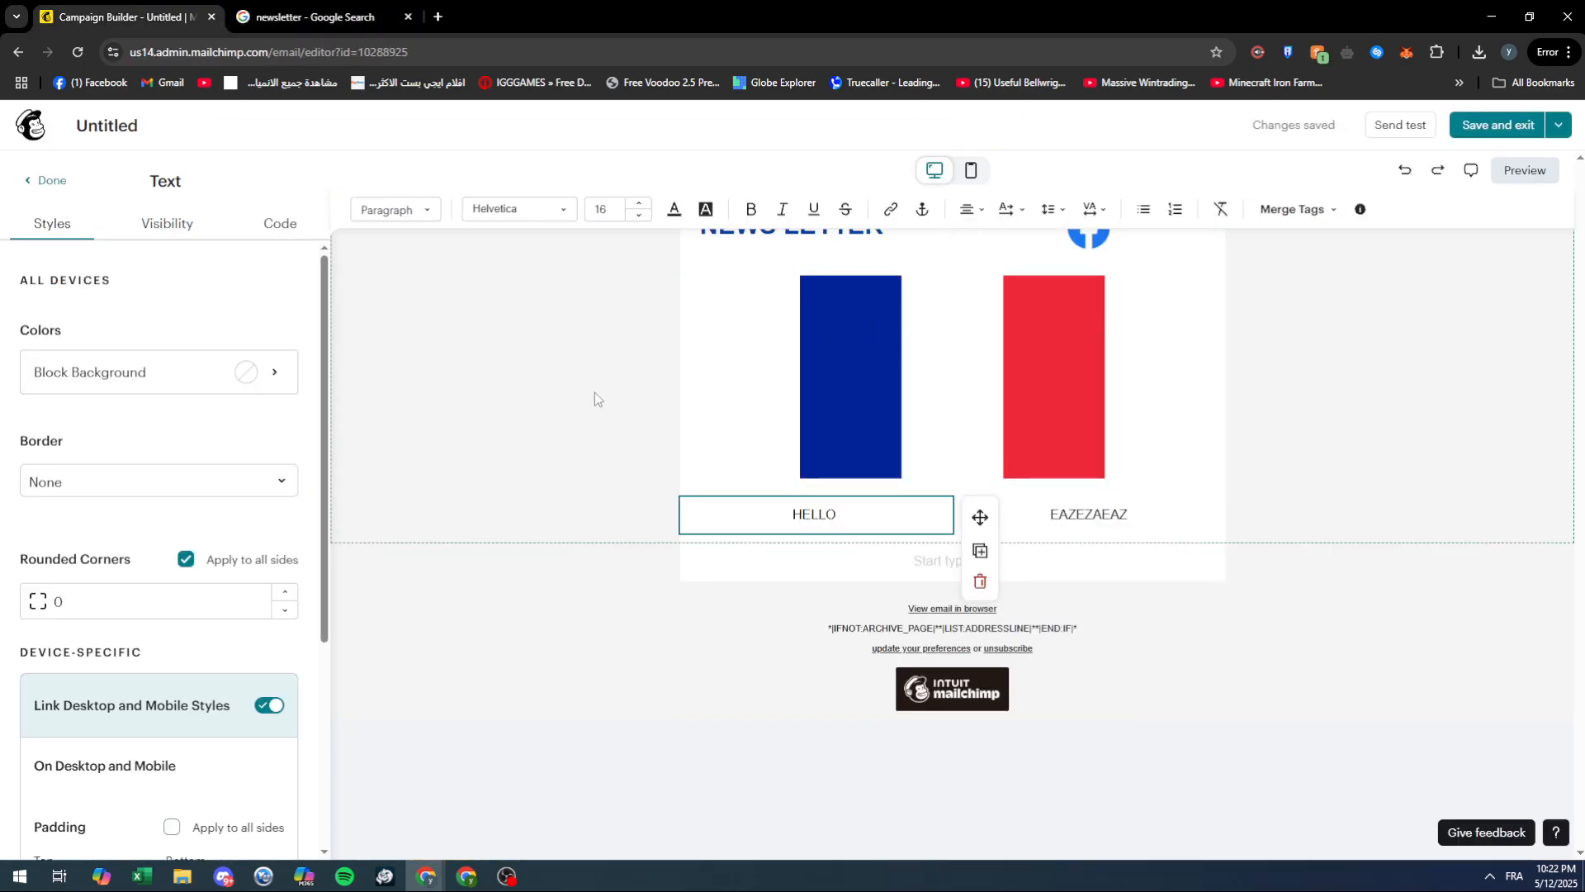
scroll(253, 567, "down", 5)
scroll(273, 644, "up", 5)
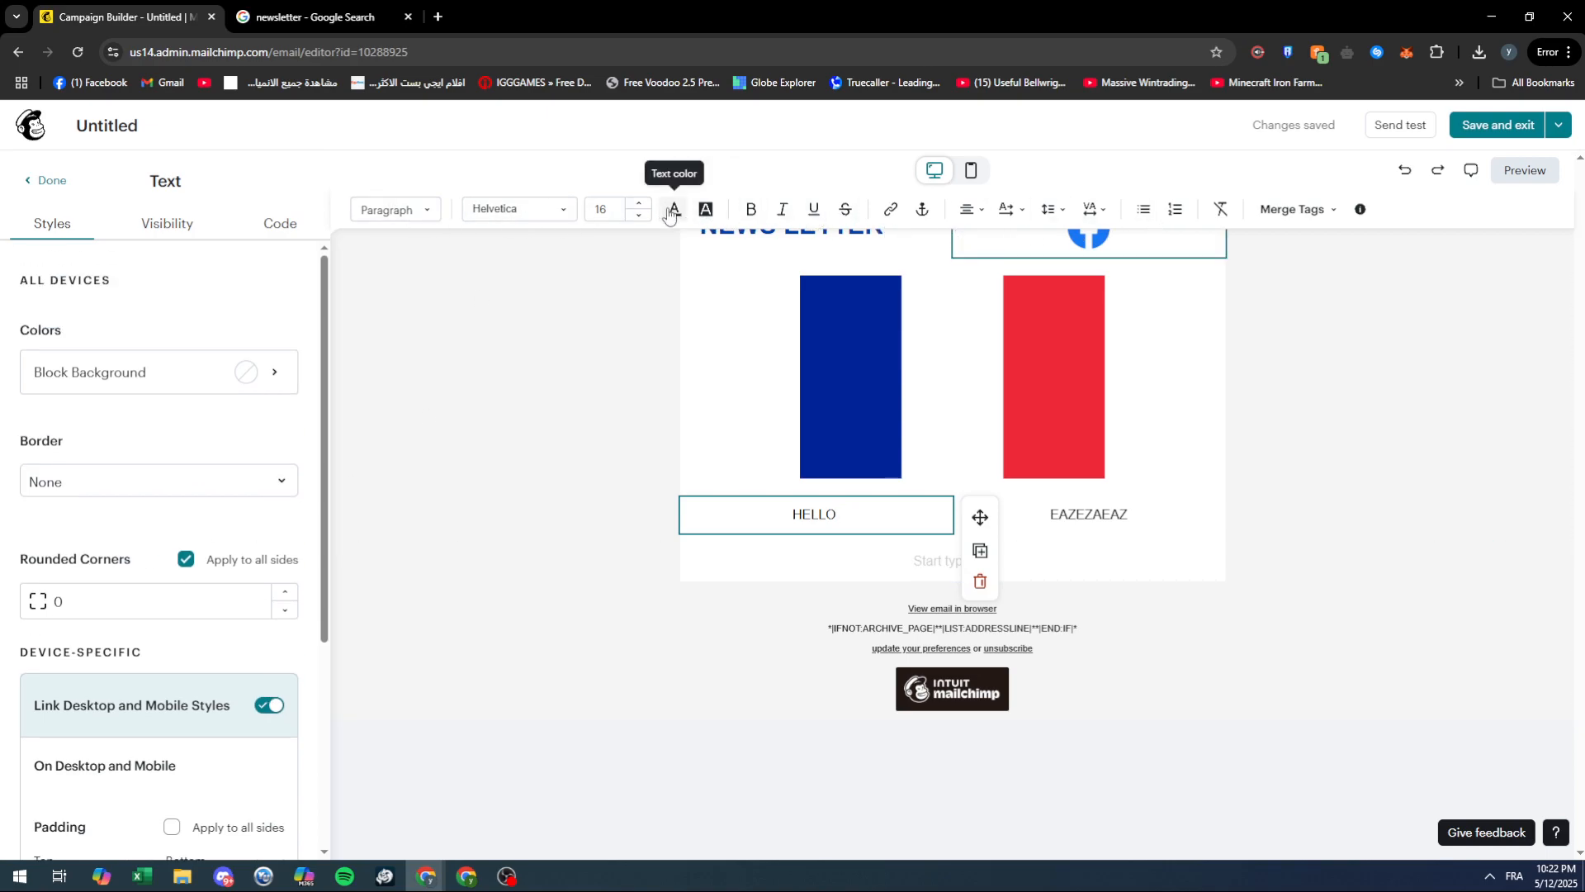
left_click(167, 223)
left_click(51, 223)
left_click(481, 422)
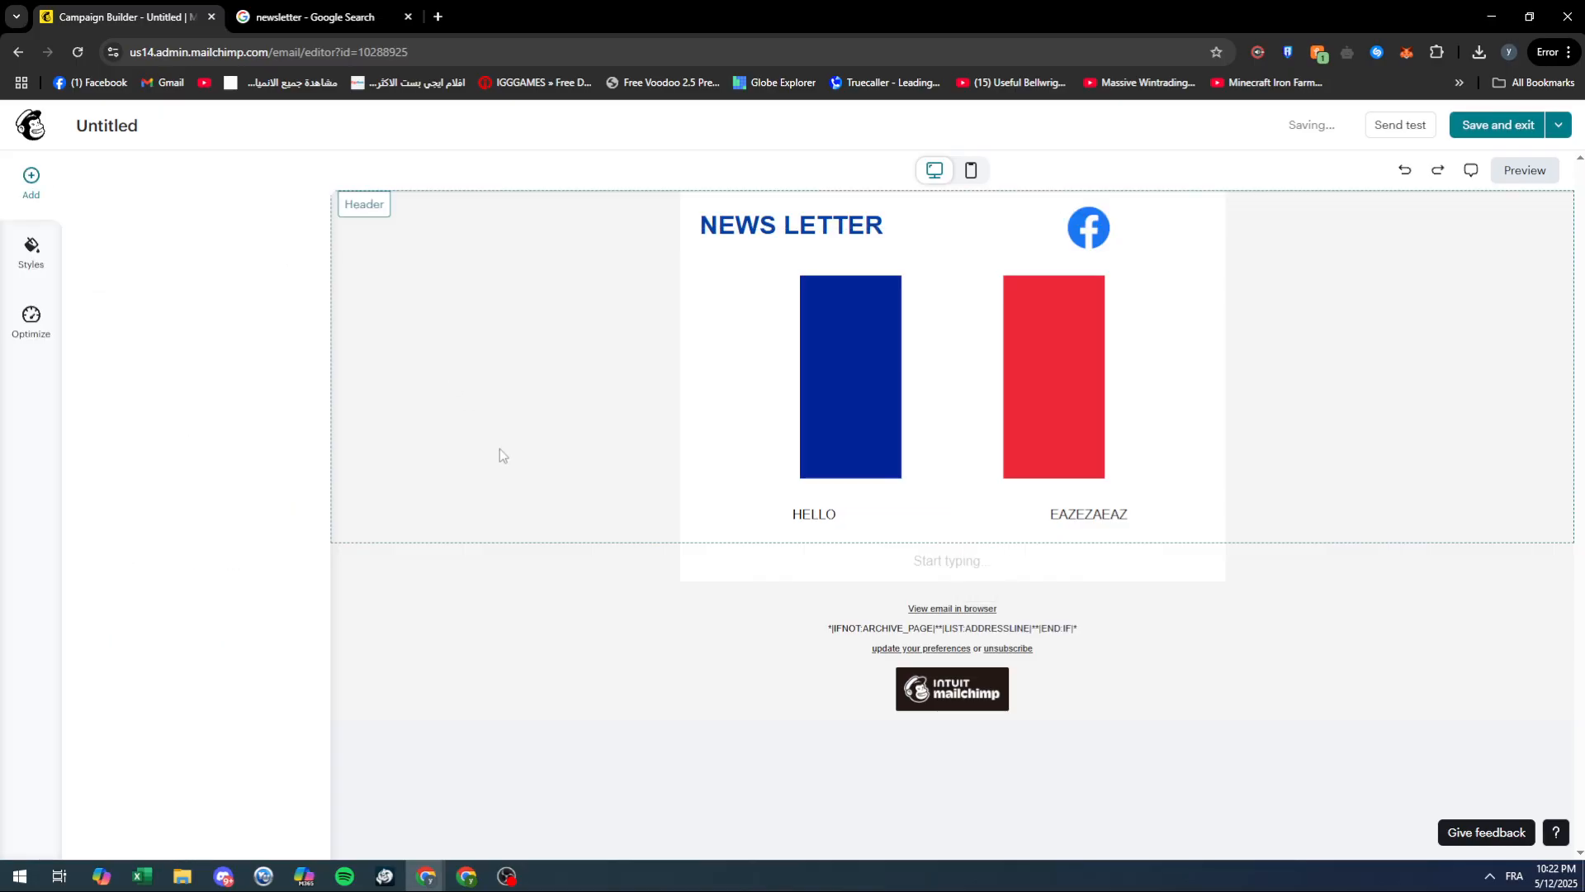